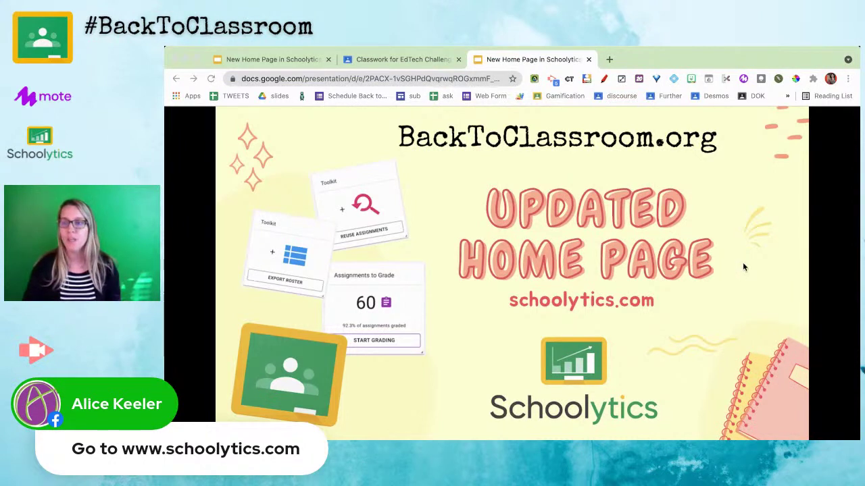
- Advance through the presentation, past the updated home page slide, to the schoolytics.com slide
key("Right")
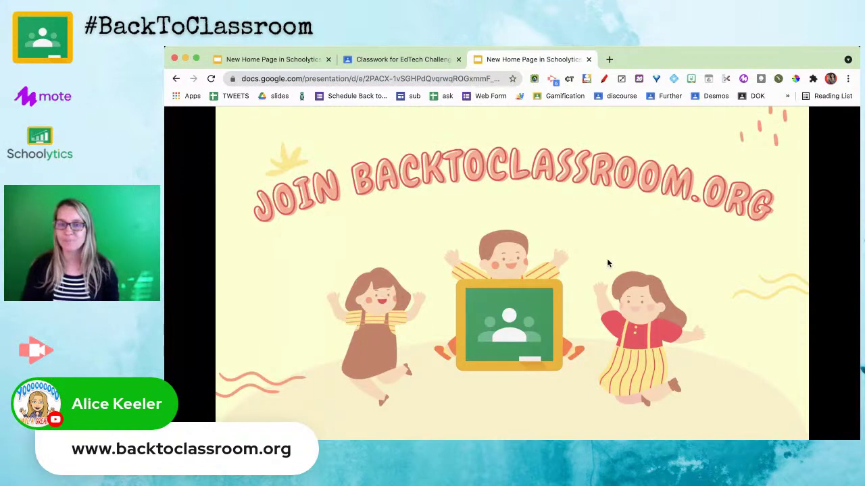
key("Right")
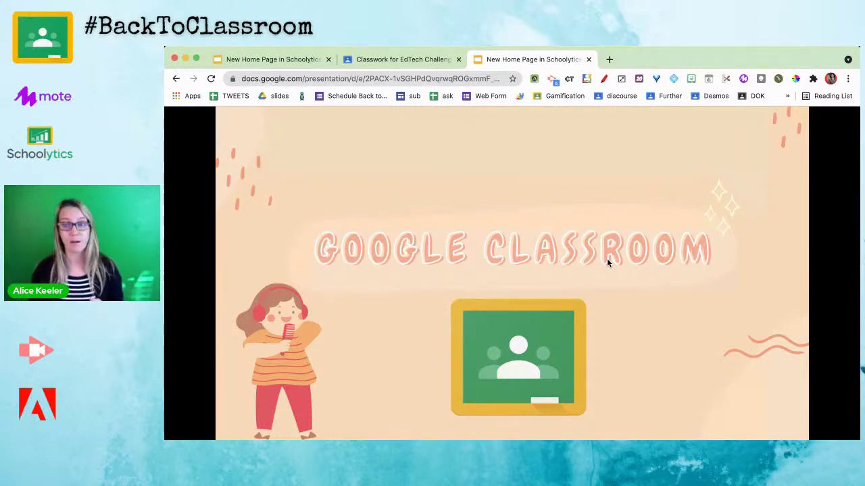
key("Right")
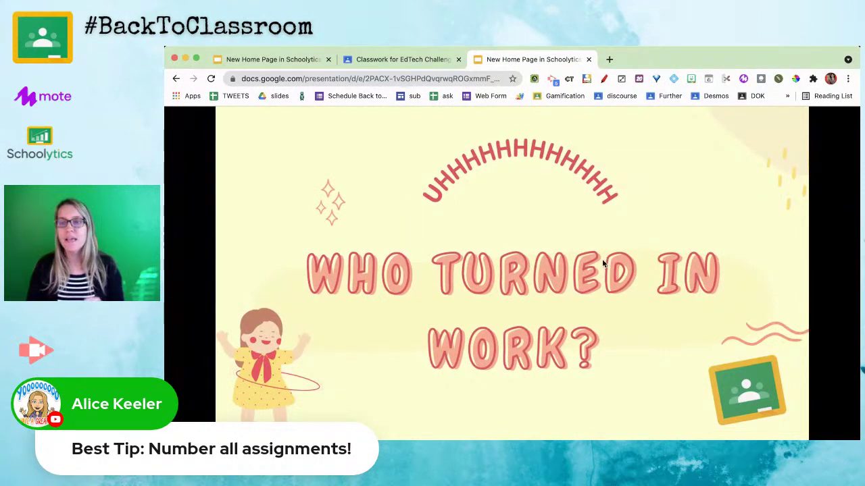
left_click(603, 263)
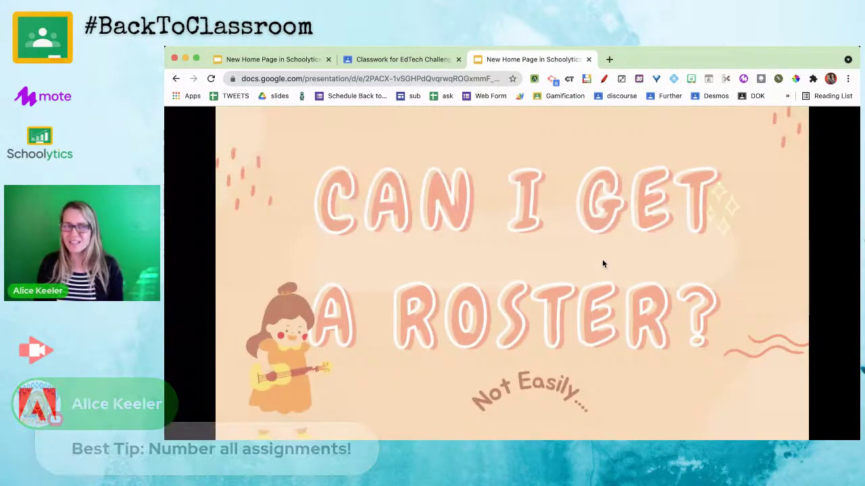
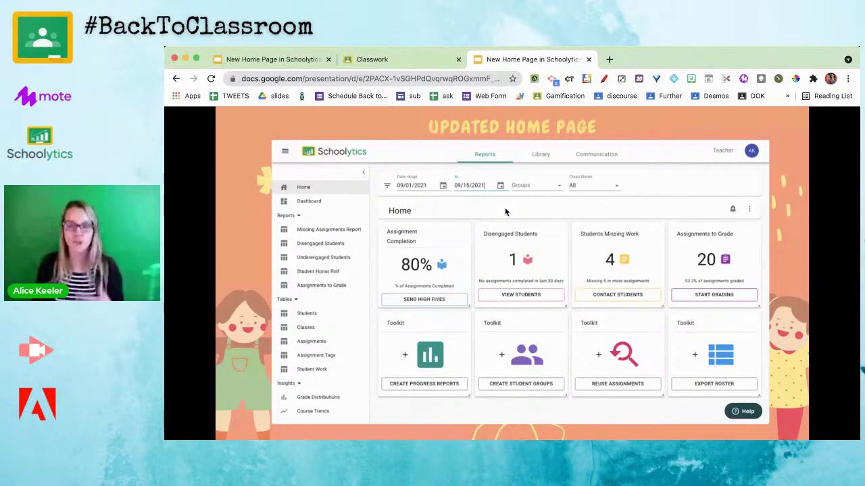
left_click(465, 230)
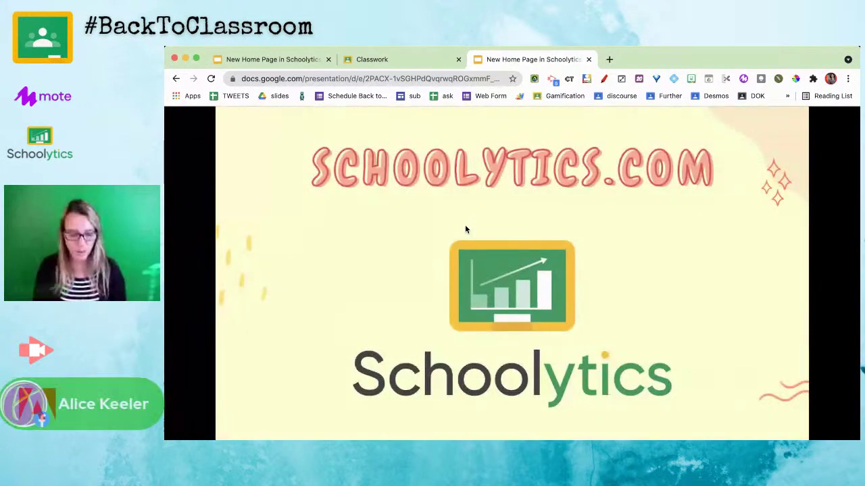
- Open schoolytics.com in a new browser tab and log in to the teacher account
key("ctrl+t")
type("schoolytics.com")
key("Return")
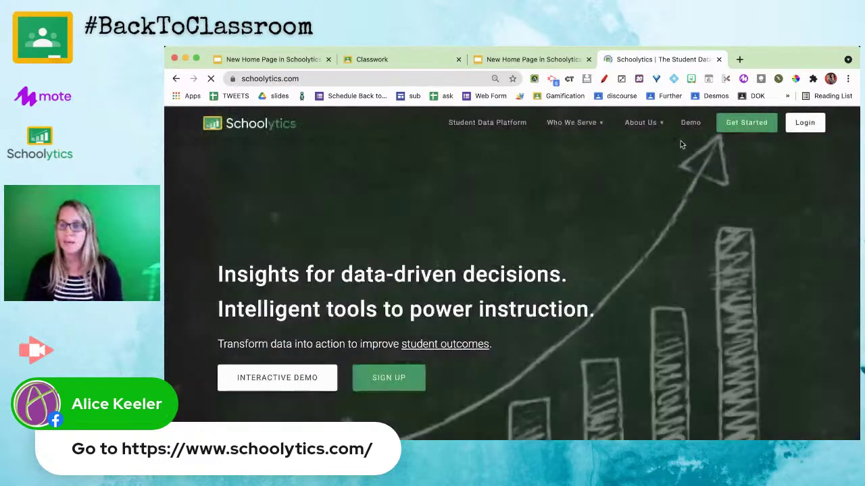
left_click(806, 125)
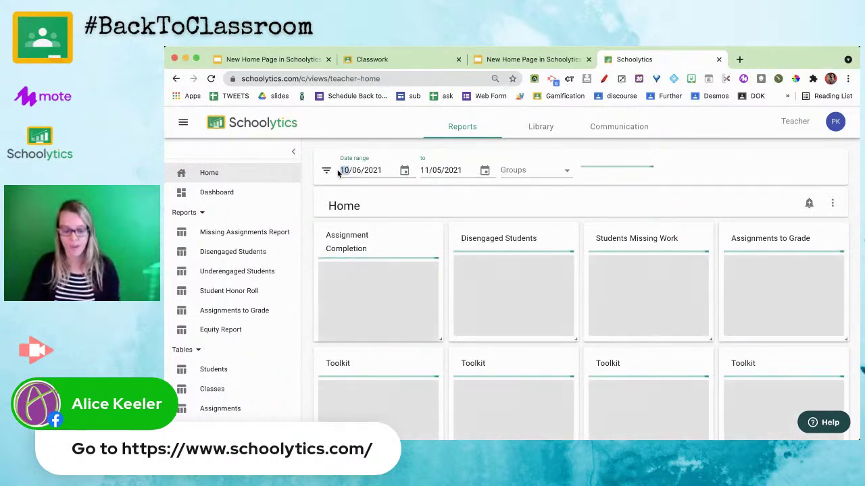
- Set the start of the home page date range to 08/01/2021
left_click(344, 171)
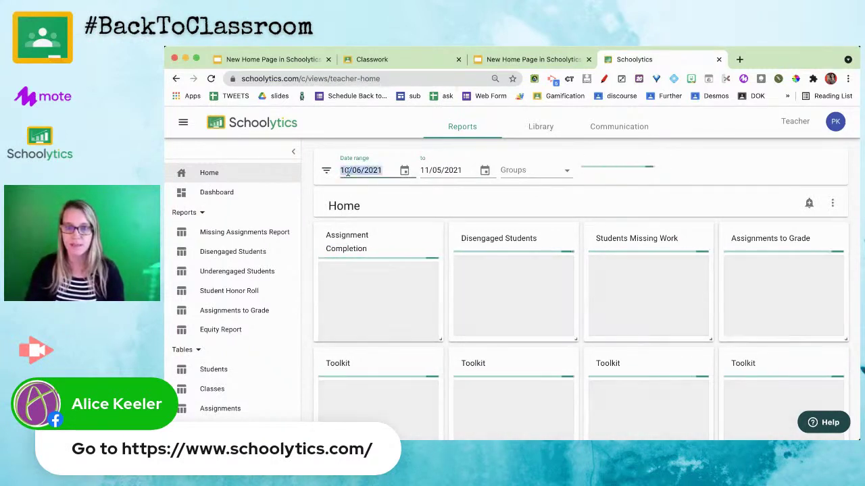
type("08/")
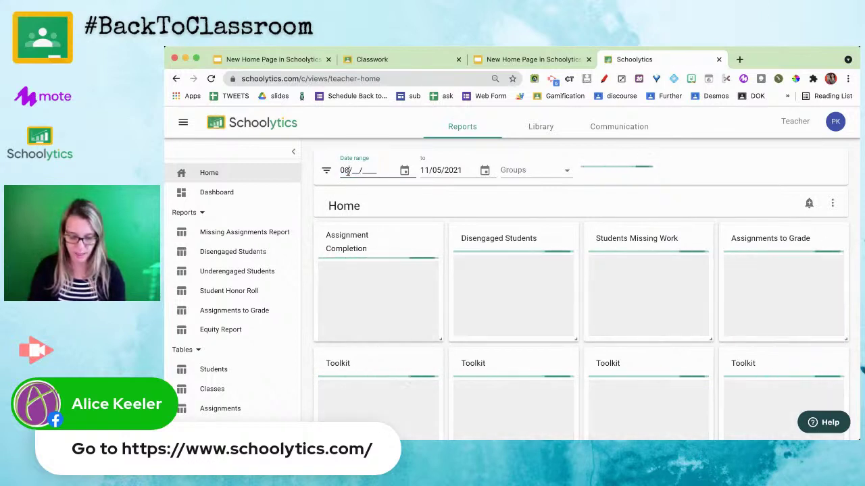
type("01/2021")
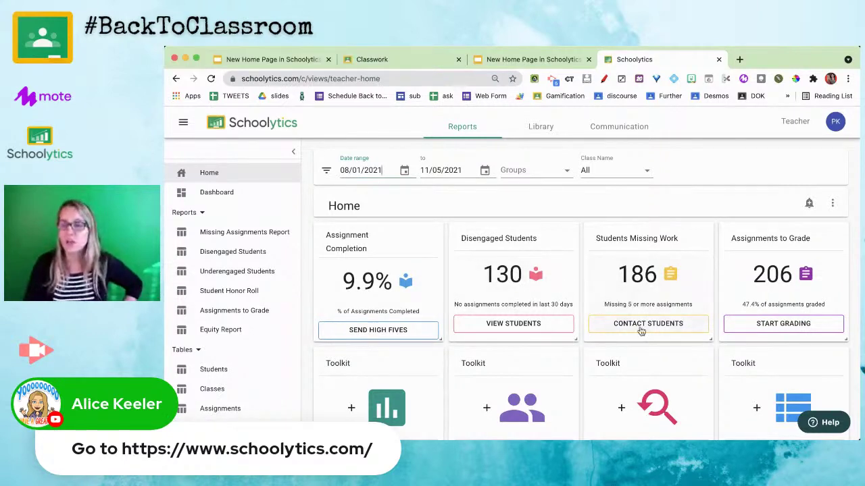
- Start a roster export from the home page toolkit, generate the class roster for Math Class, and open the resulting spreadsheet
scroll(762, 323, "down", 1)
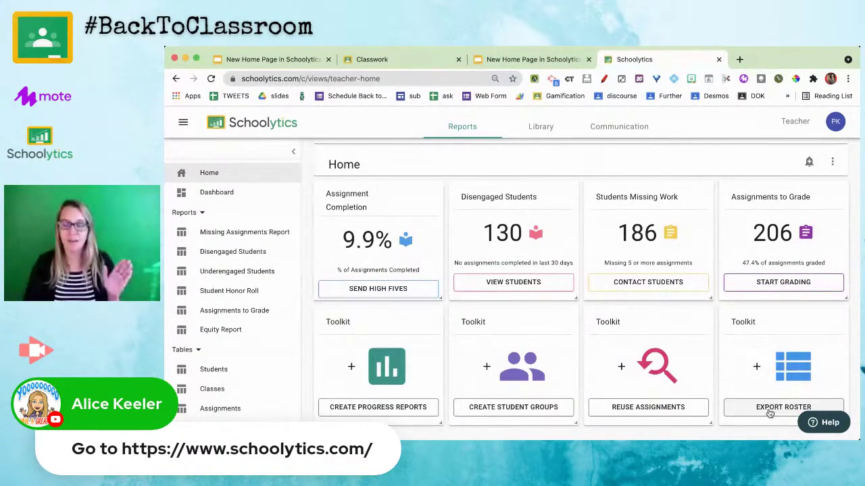
left_click(769, 409)
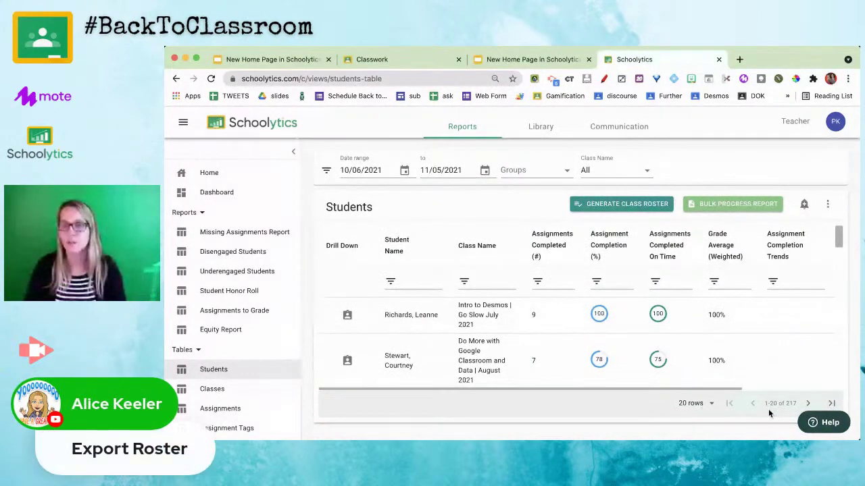
left_click(631, 204)
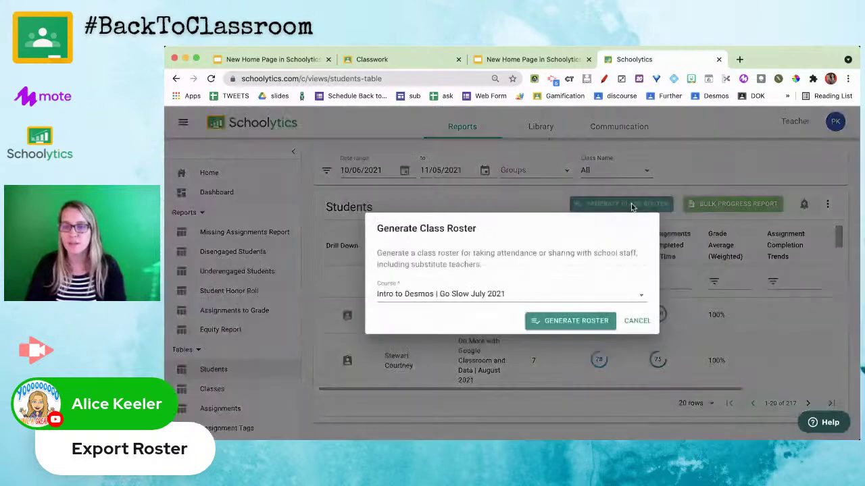
left_click(599, 295)
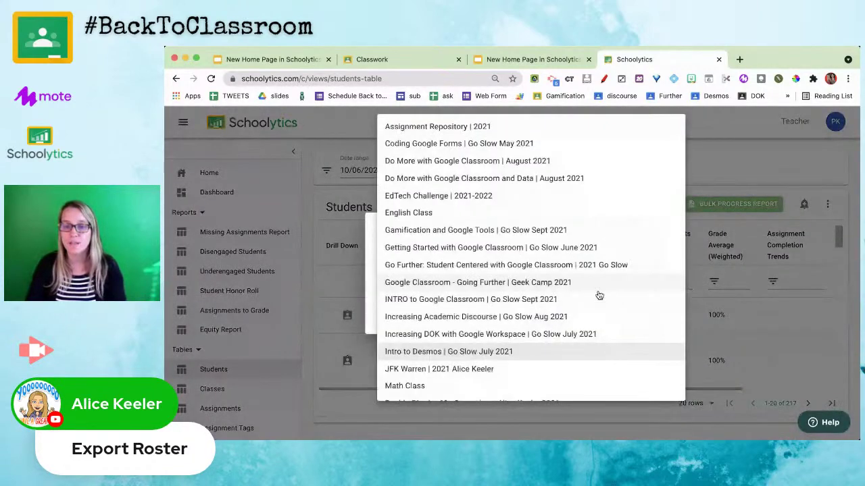
left_click(532, 384)
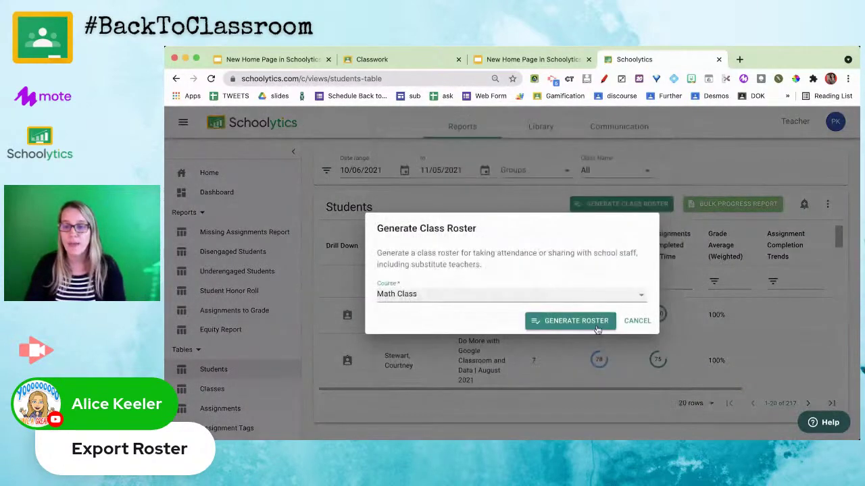
left_click(605, 323)
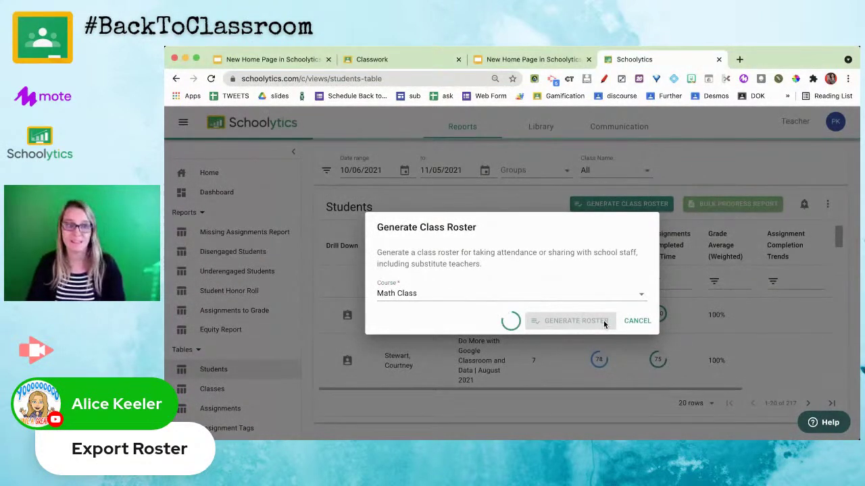
left_click(604, 322)
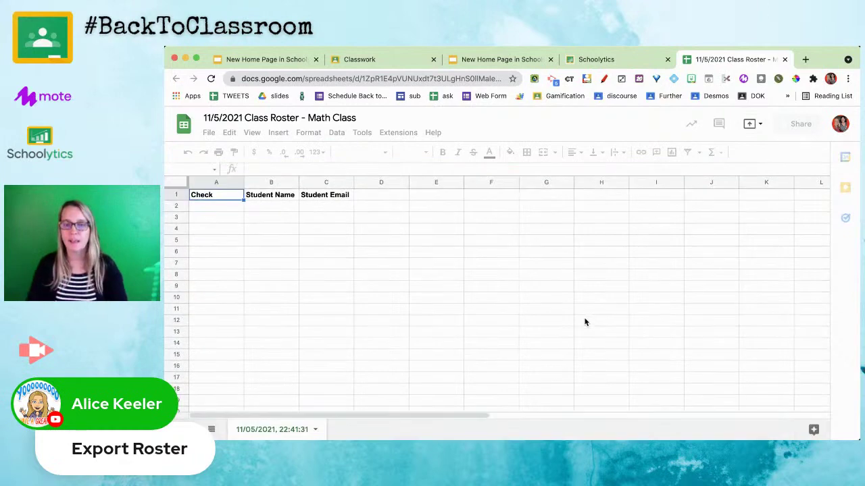
left_click(475, 268)
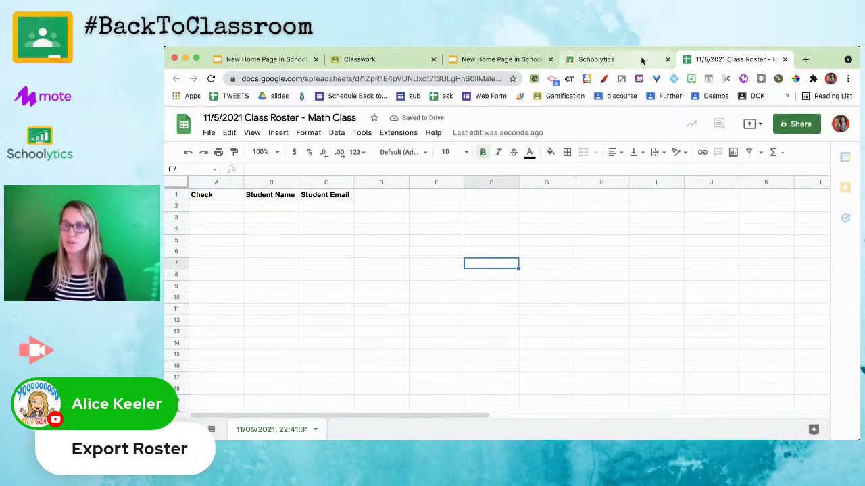
- Return to Schoolytics, dismiss the roster dialog, and filter the Students table to only "Do More with Google Classroom and Data | August 2021"
left_click(639, 58)
left_click(637, 320)
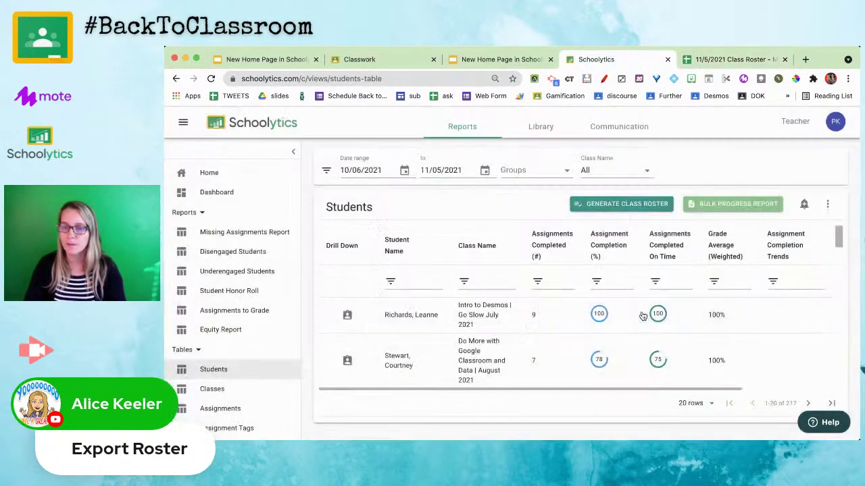
left_click(593, 170)
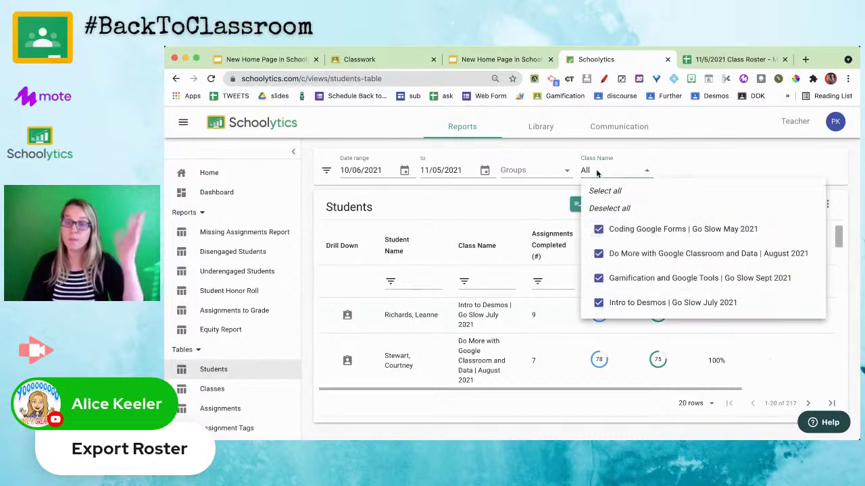
left_click(598, 303)
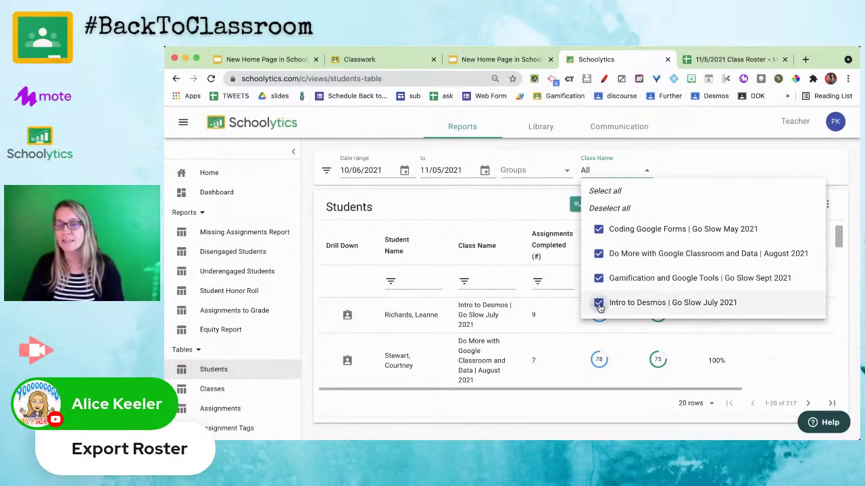
left_click(598, 277)
left_click(599, 229)
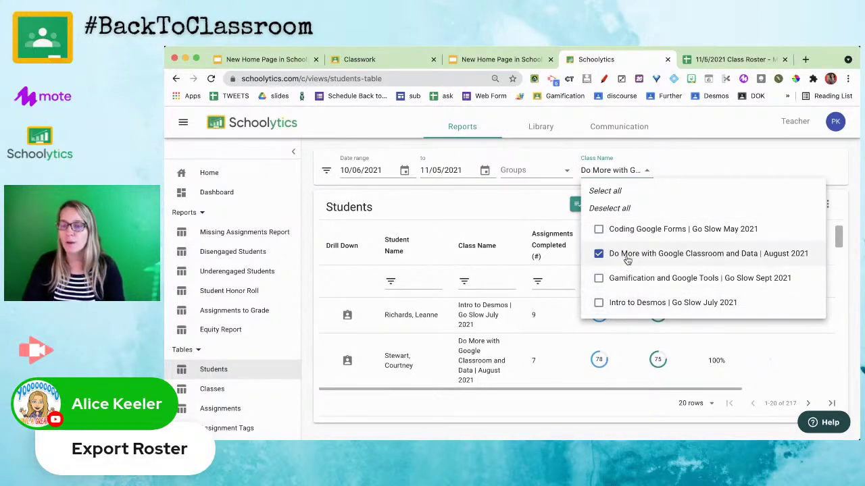
left_click(548, 365)
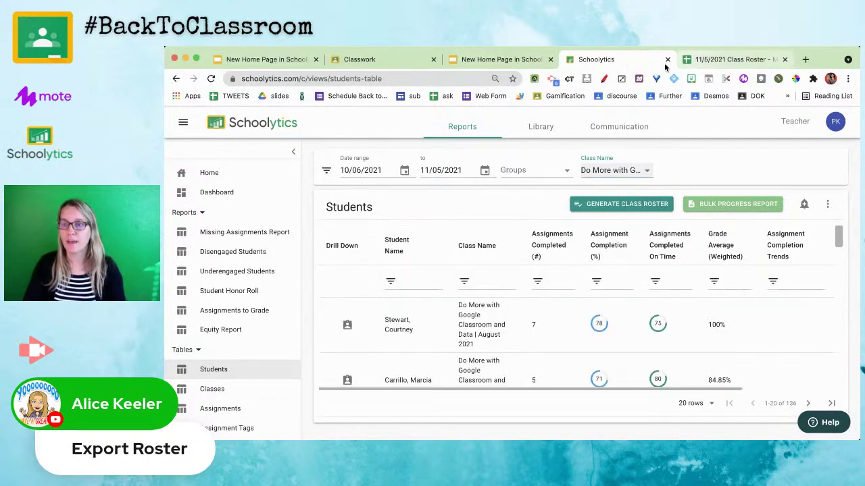
- Generate the class roster for "Do More with Google Classroom and Data | August 2021" and open its spreadsheet
left_click(647, 205)
left_click(564, 322)
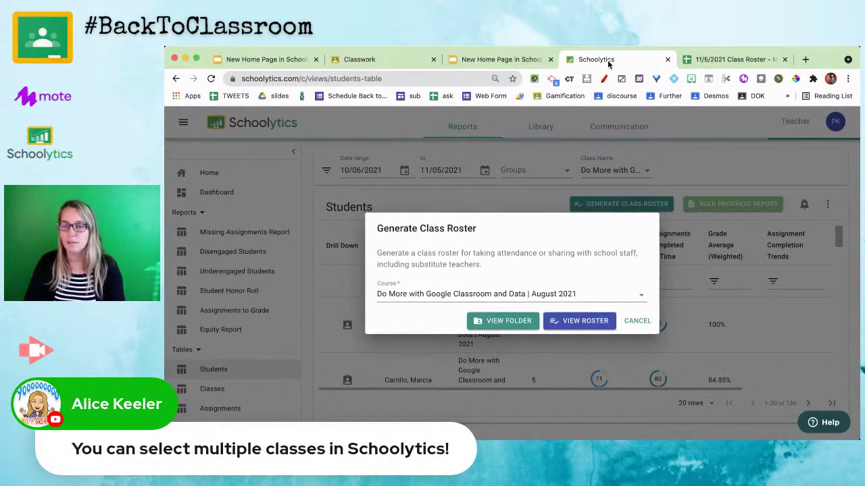
left_click(578, 323)
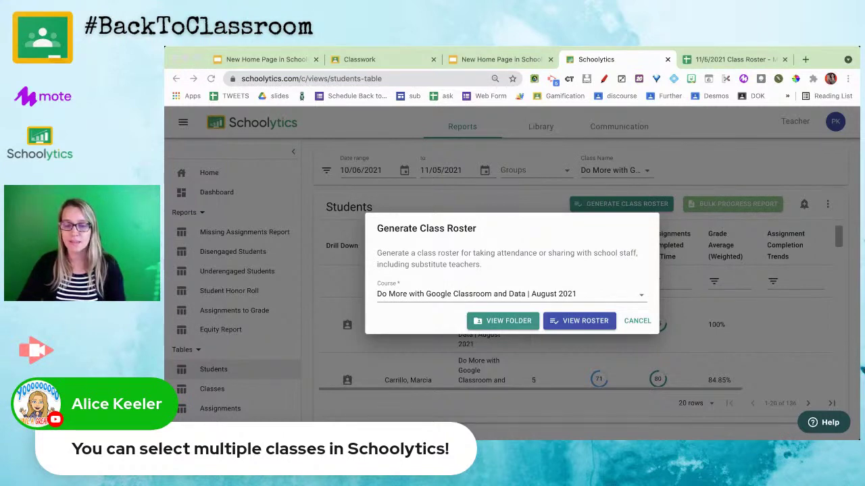
left_click(599, 72)
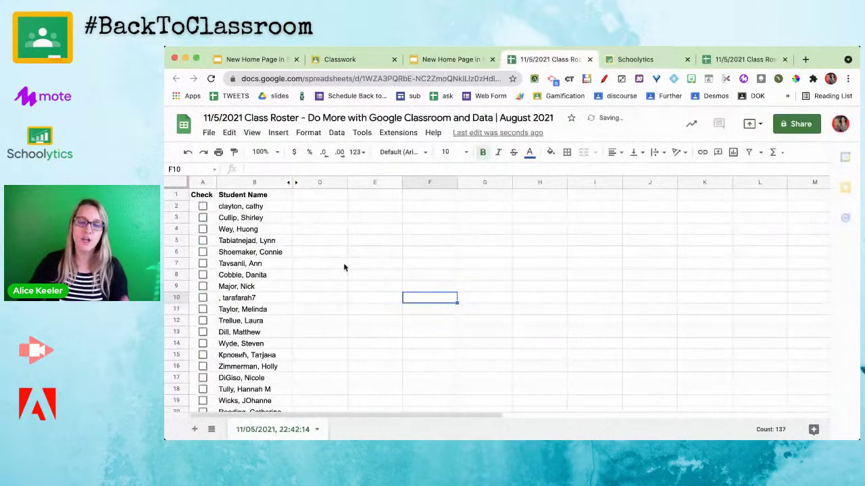
- Tick the Check boxes for the students in rows 4, 9 and 11 of the roster
left_click(341, 264)
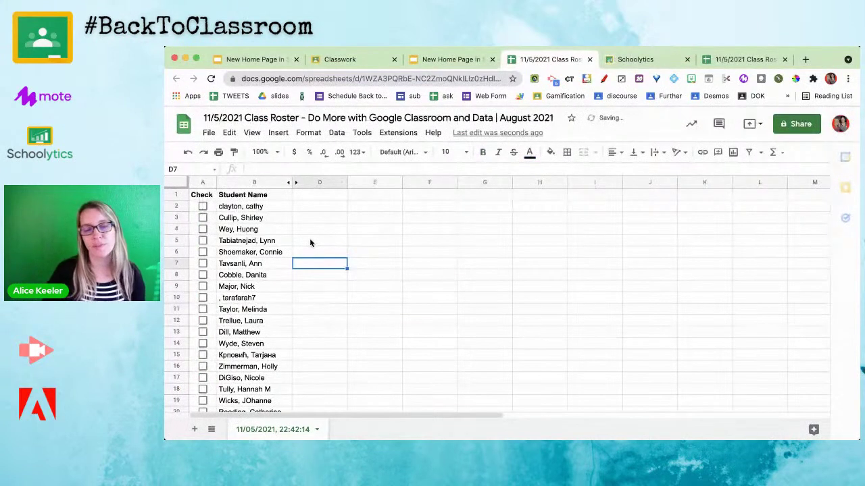
left_click(202, 229)
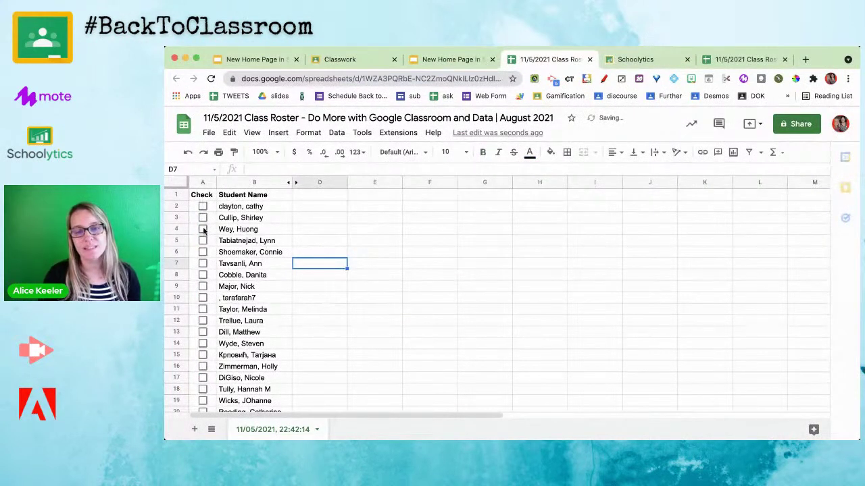
left_click(203, 287)
left_click(201, 310)
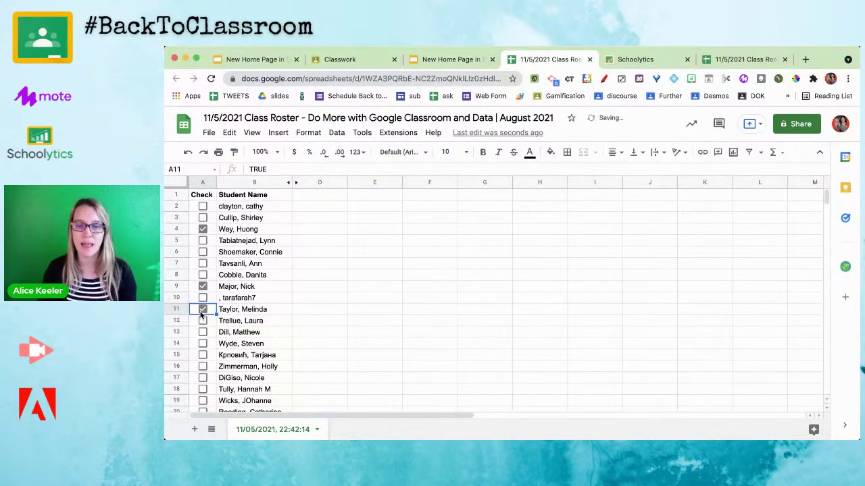
- Select the student names in cells B11 through B17 of the roster
key("Right")
key("shift+Down")
key("shift+Down")
key("shift+Down")
key("shift+Down")
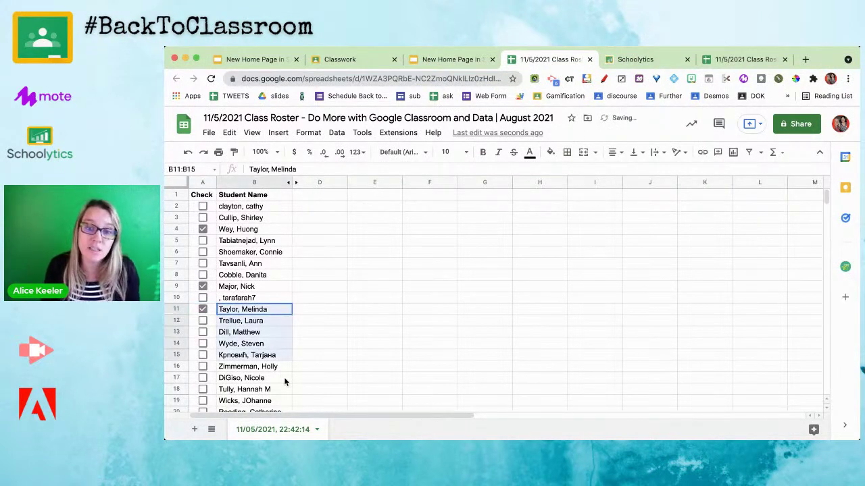
key("shift+Down")
key("shift+Down")
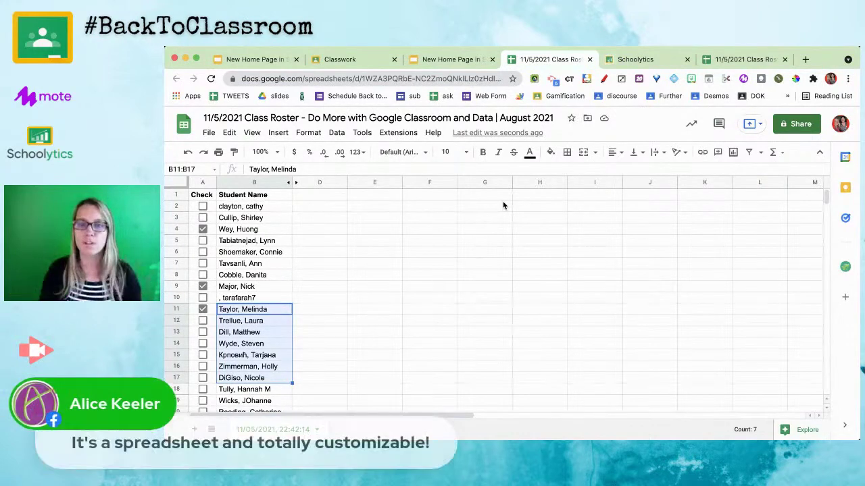
- Switch back to Schoolytics, dismiss the class roster dialog, and go to the Home page
left_click(623, 63)
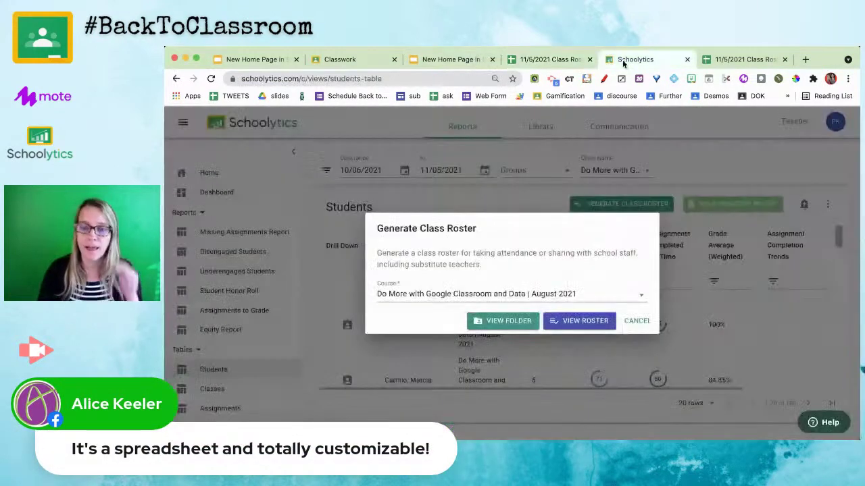
left_click(632, 320)
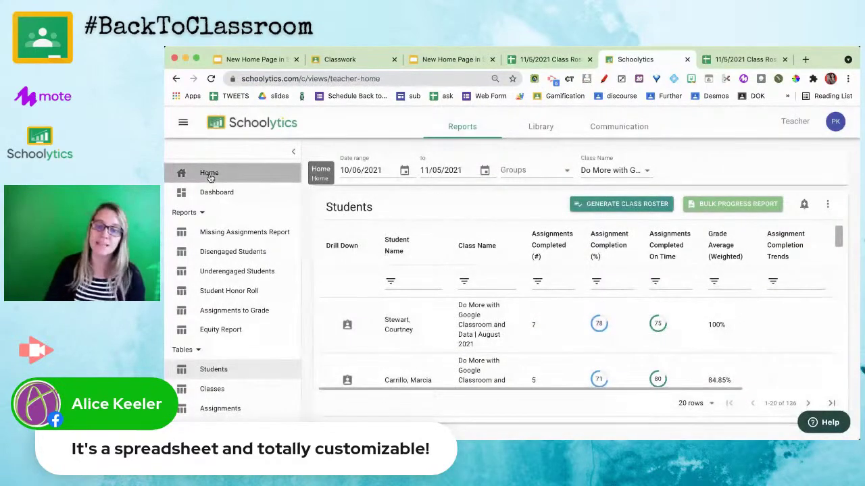
left_click(174, 176)
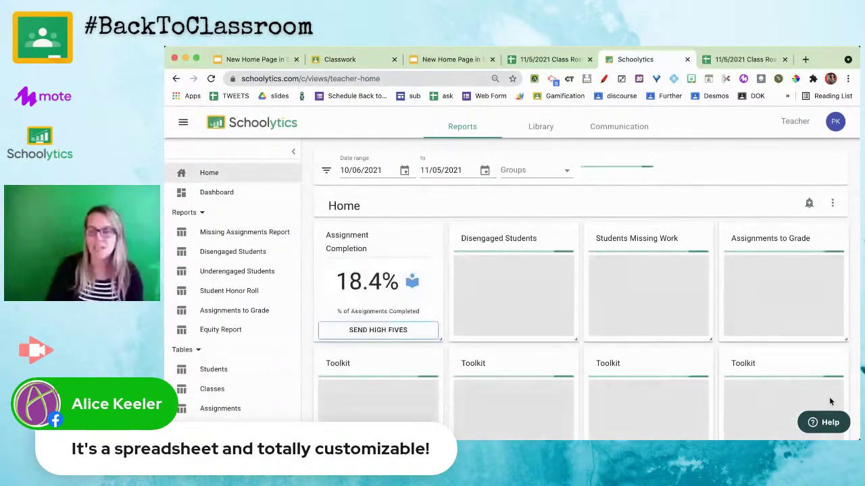
- Review the Home page cards, view the Dashboard page, and return to the Home page
scroll(768, 363, "down", 1)
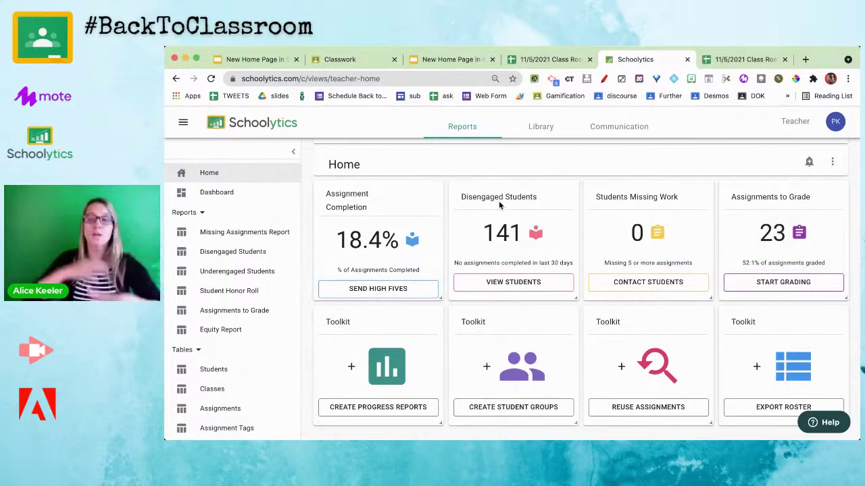
left_click(224, 193)
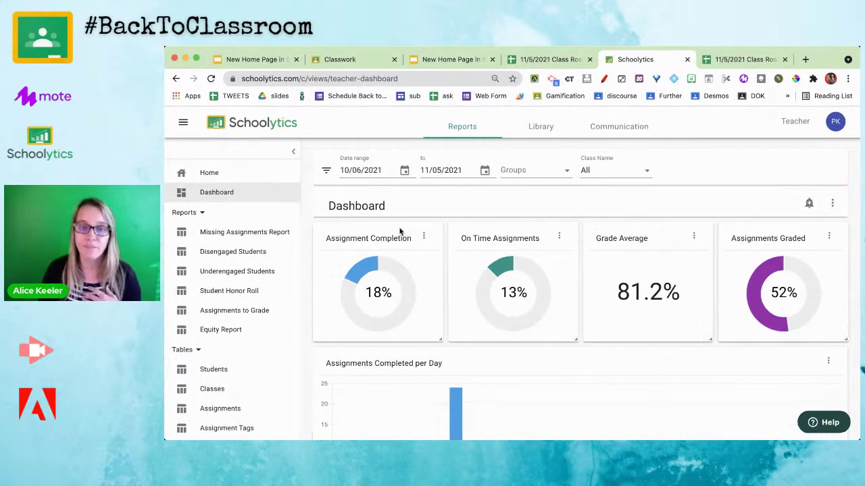
left_click(265, 181)
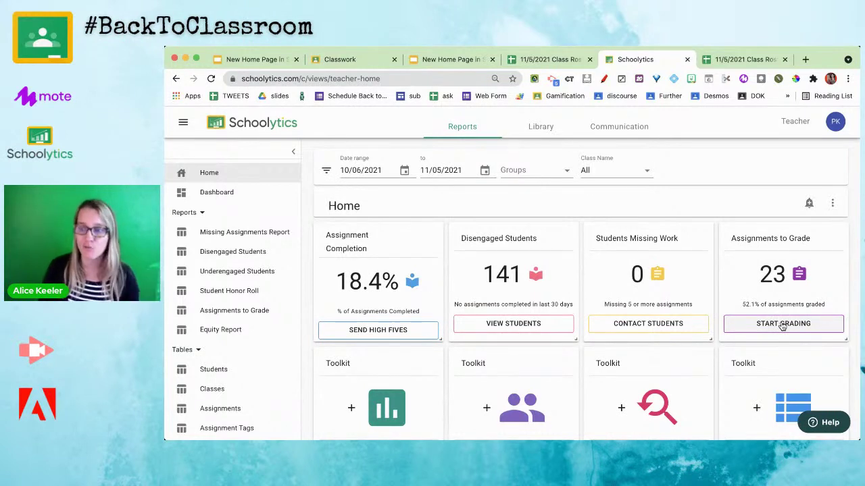
- Start grading from the Assignments to Grade card and sort the report by assignment title, assignment status and turned-in time
left_click(782, 324)
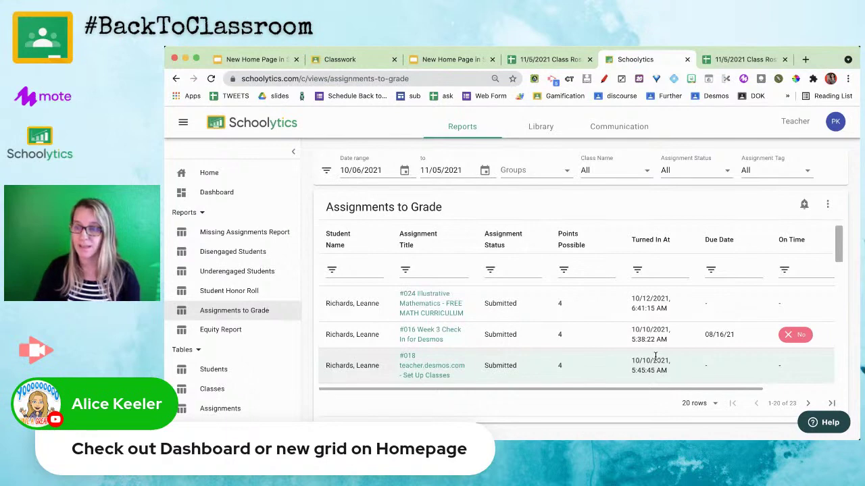
key("super+equal")
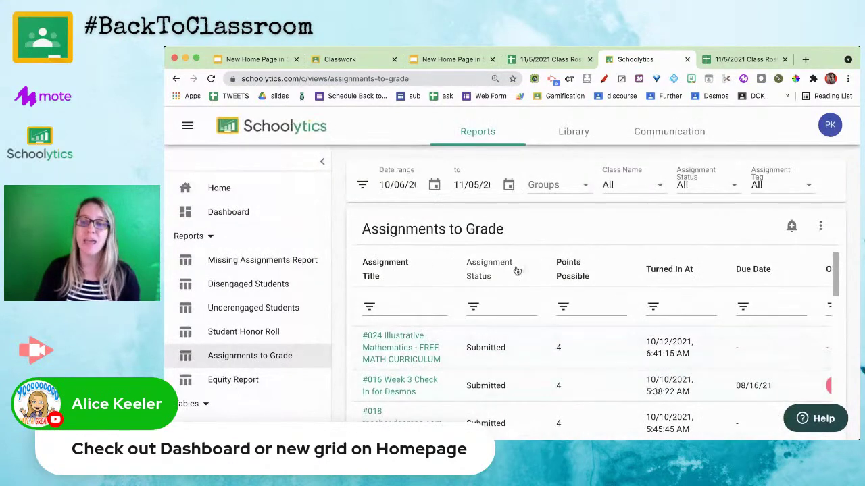
left_click(433, 272)
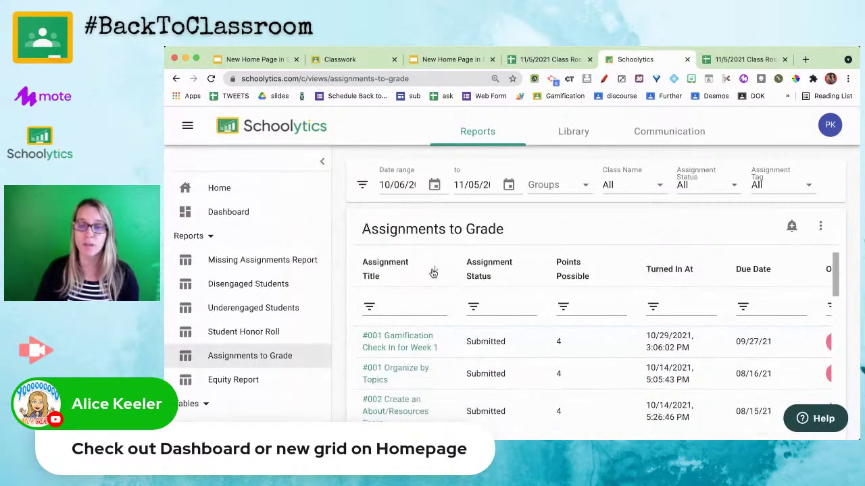
left_click(525, 271)
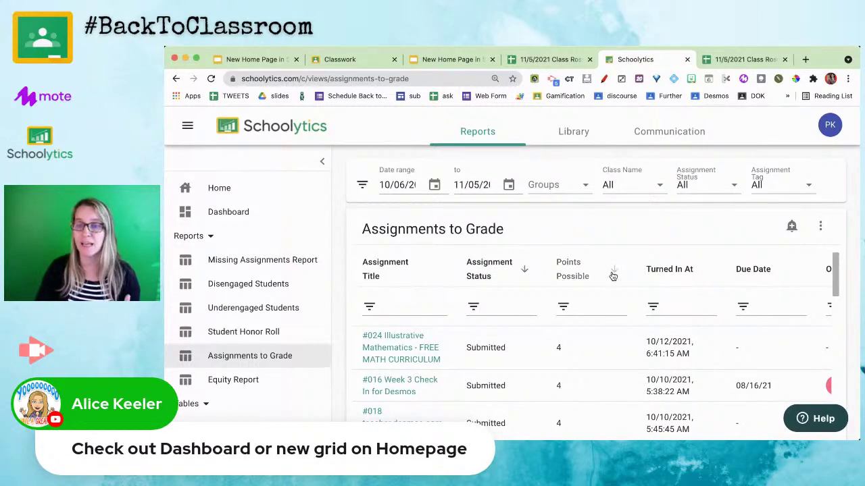
left_click(704, 274)
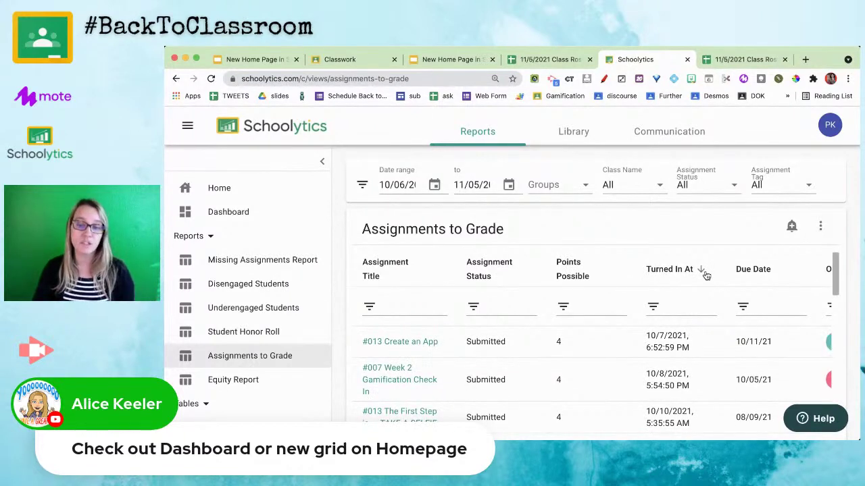
scroll(673, 291, "right", 5)
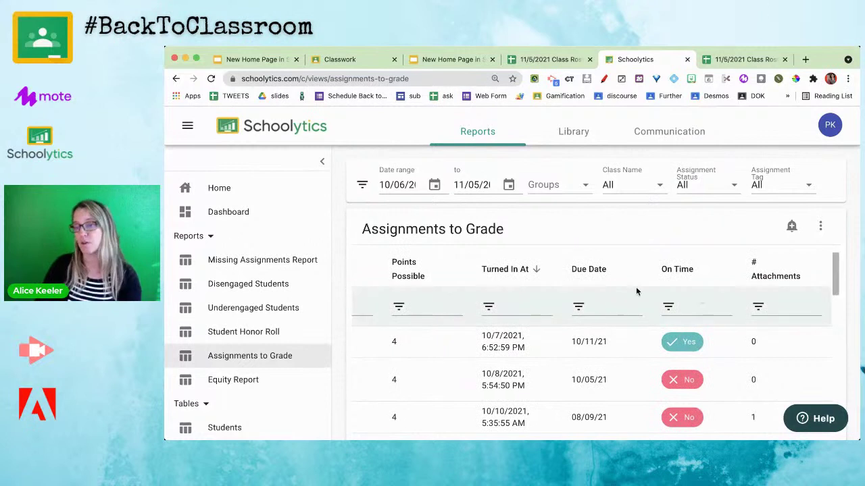
scroll(636, 291, "left", 5)
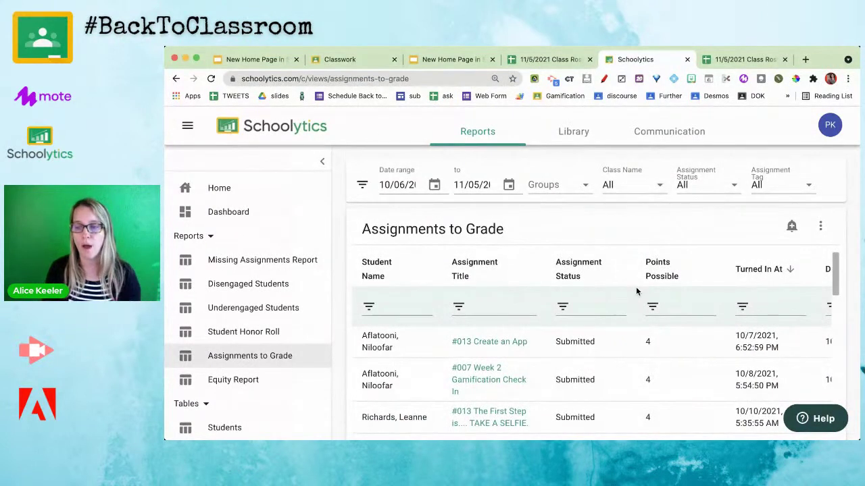
- Open "#013 Create an App", "#007 Week 2 Gamification Check In" and "#013 The First Step is.... TAKE A SELFIE." in separate tabs, keeping the report available
left_click(491, 343)
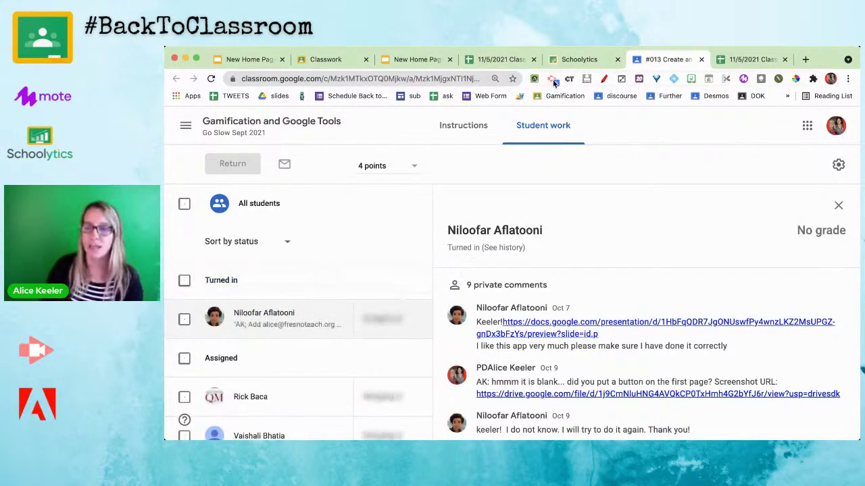
left_click(574, 60)
left_click(475, 378)
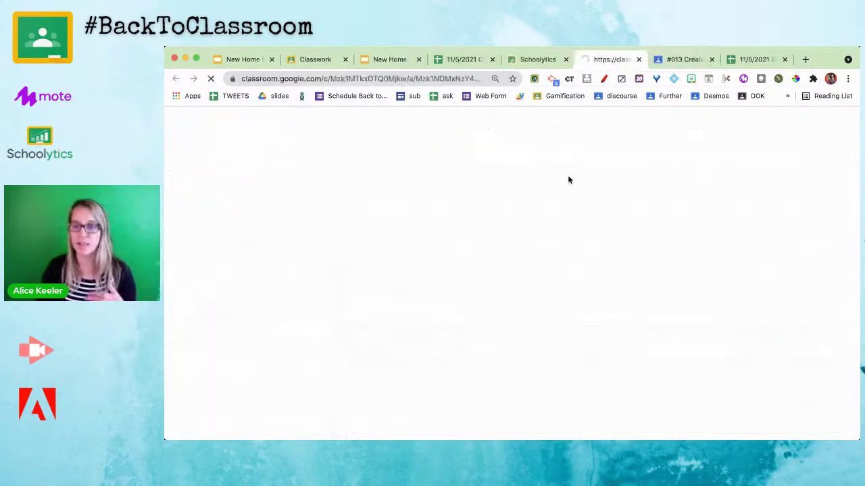
key("ctrl+shift+Tab")
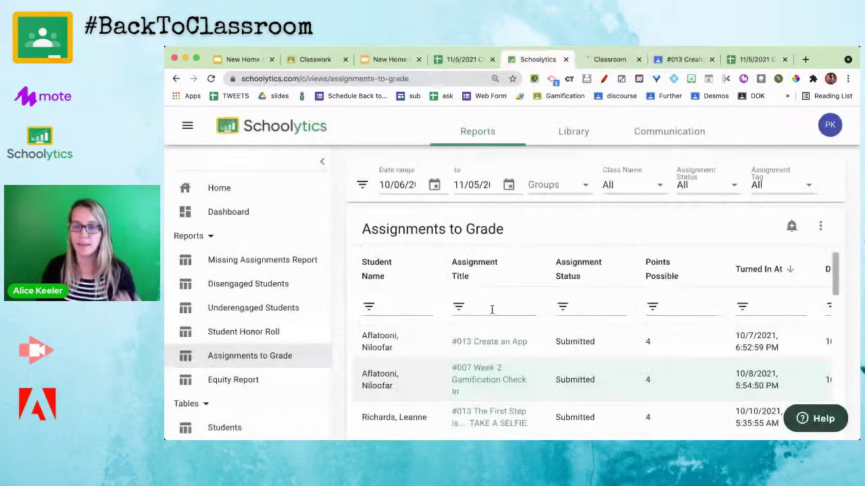
scroll(488, 341, "down", 1)
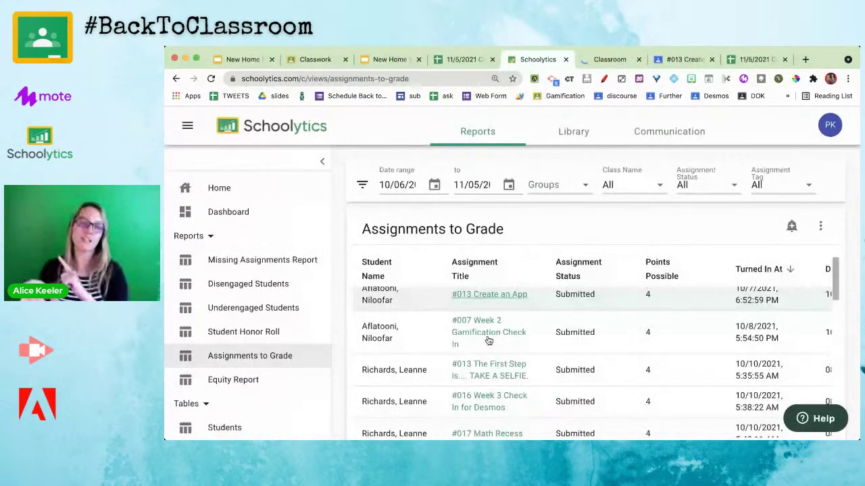
scroll(489, 341, "down", 1)
left_click(488, 330)
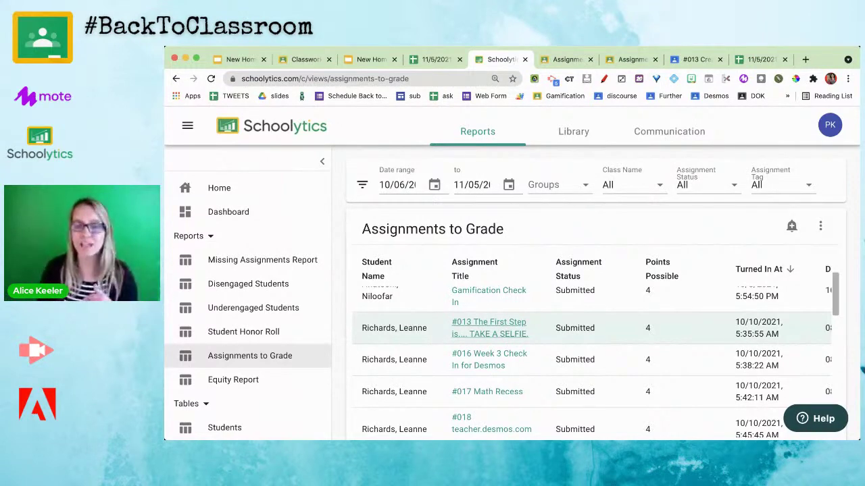
- Collapse the navigation sidebar and return to the Home page's Toolkit cards
left_click(322, 161)
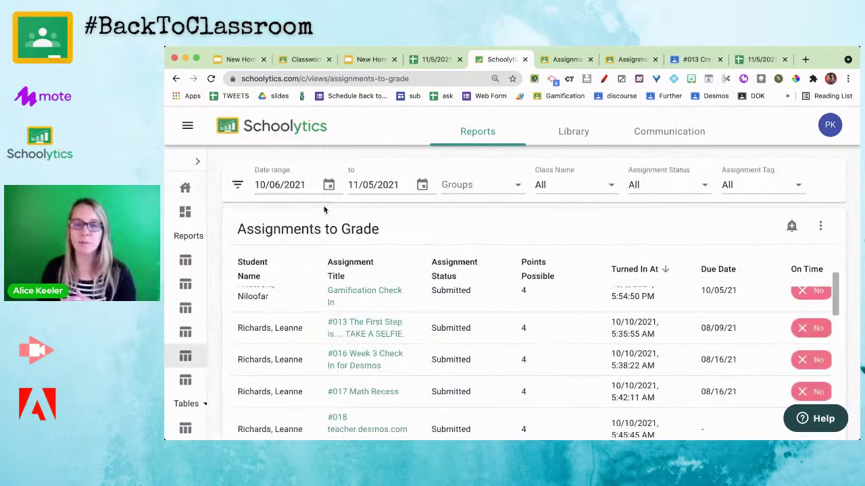
left_click(185, 188)
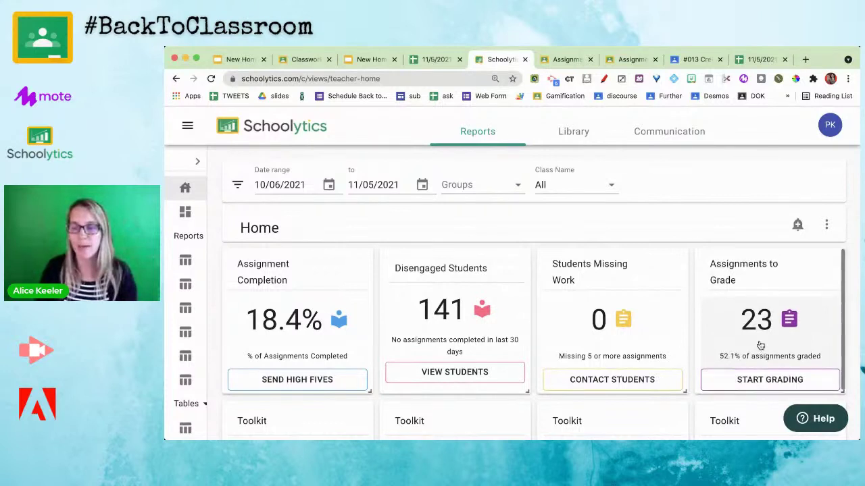
scroll(690, 391, "down", 1)
scroll(690, 392, "down", 2)
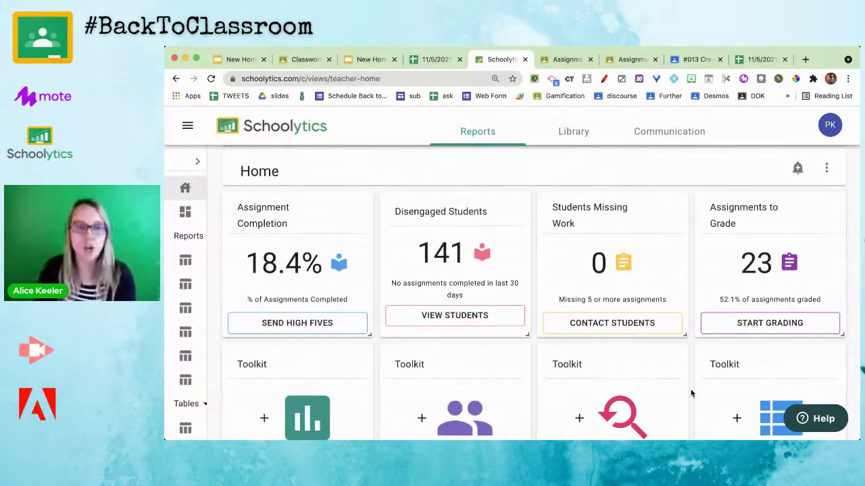
scroll(691, 392, "down", 1)
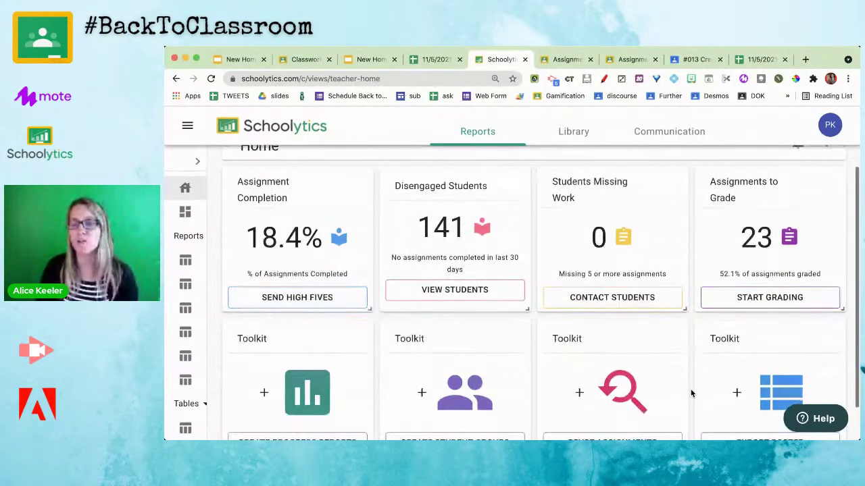
scroll(690, 393, "down", 2)
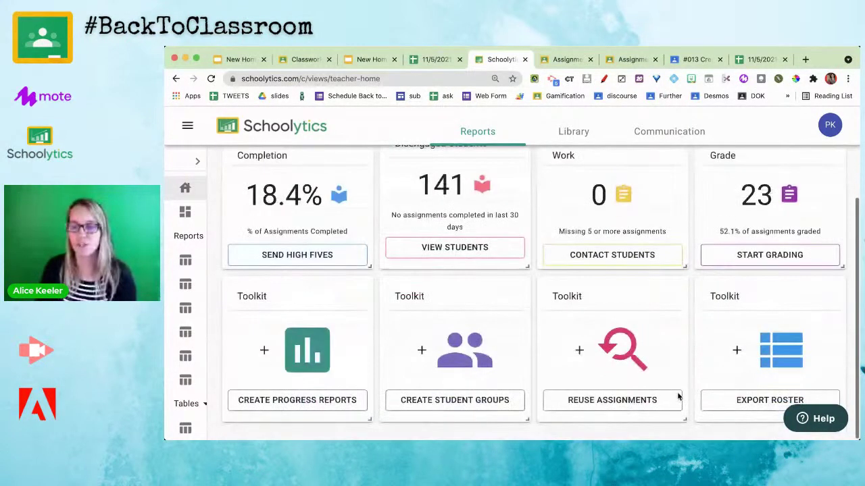
- Open the library for reusing assignments and highlight the course and date lines of "#000c Debugging Code" and "#007 Create a Google Doc"
left_click(614, 402)
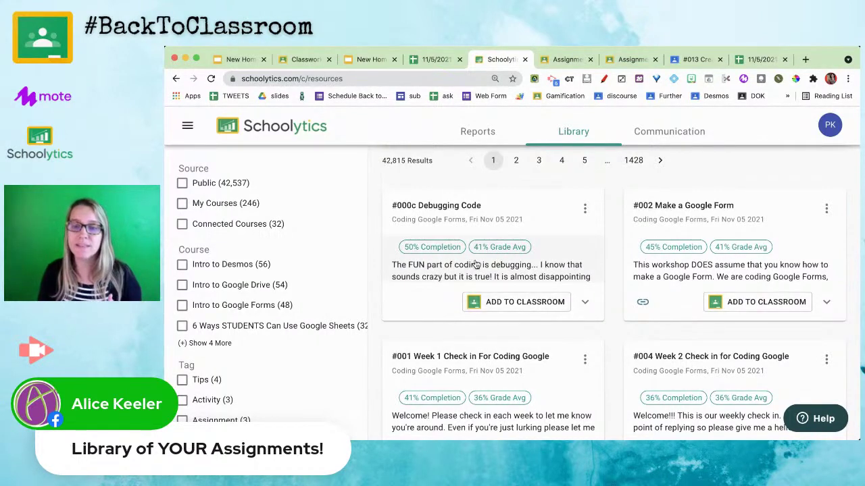
left_click_drag(407, 205, 481, 206)
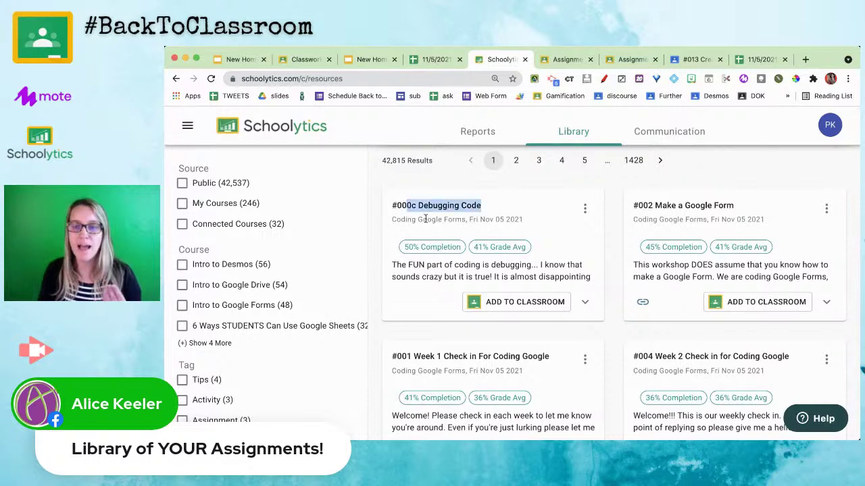
left_click_drag(401, 220, 533, 223)
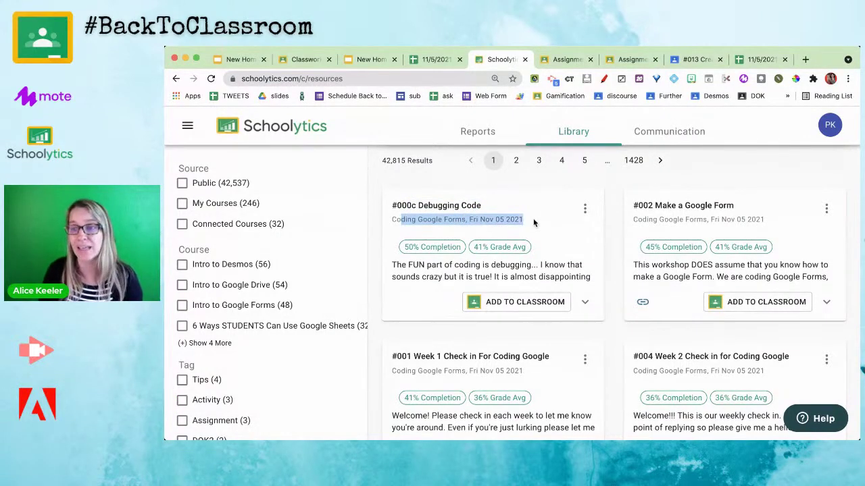
scroll(607, 293, "down", 1)
scroll(608, 293, "down", 2)
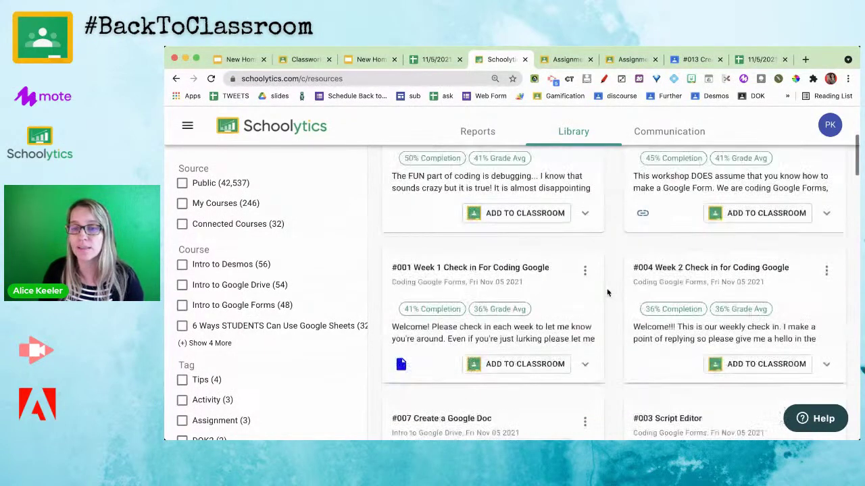
scroll(453, 365, "down", 1)
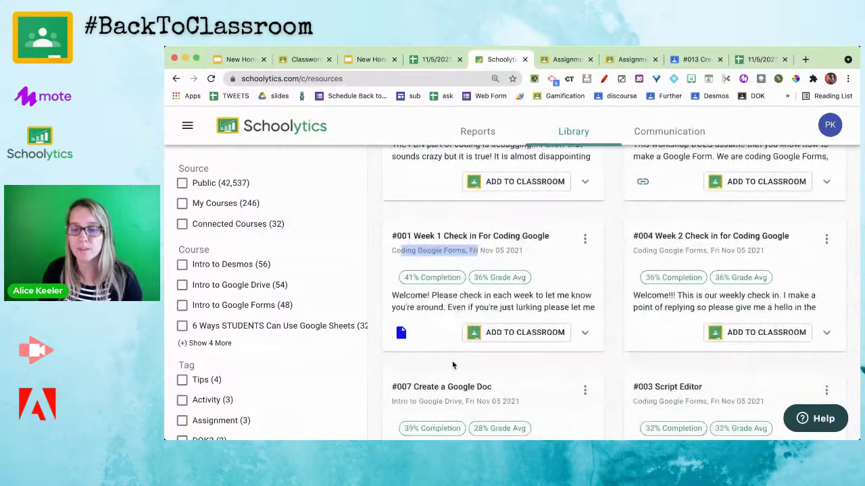
triple_click(464, 402)
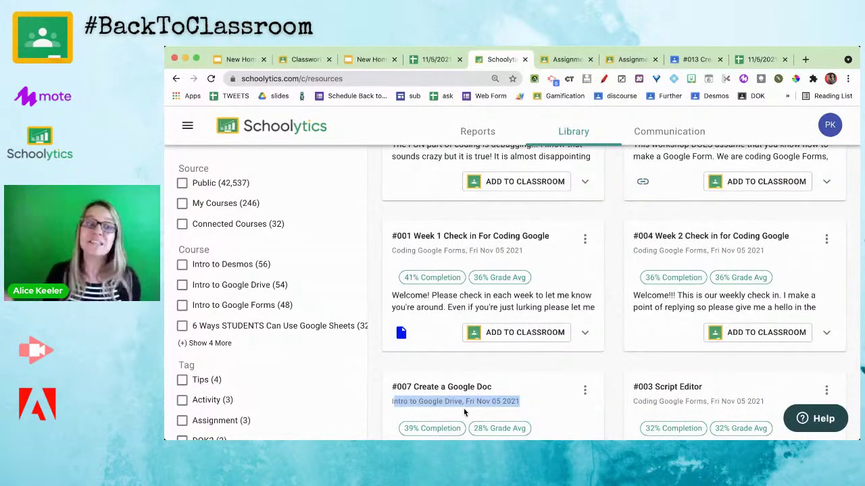
- Expand the library's course list, filter the assignments to Coding Google Forms, and clear that filter
left_click(209, 343)
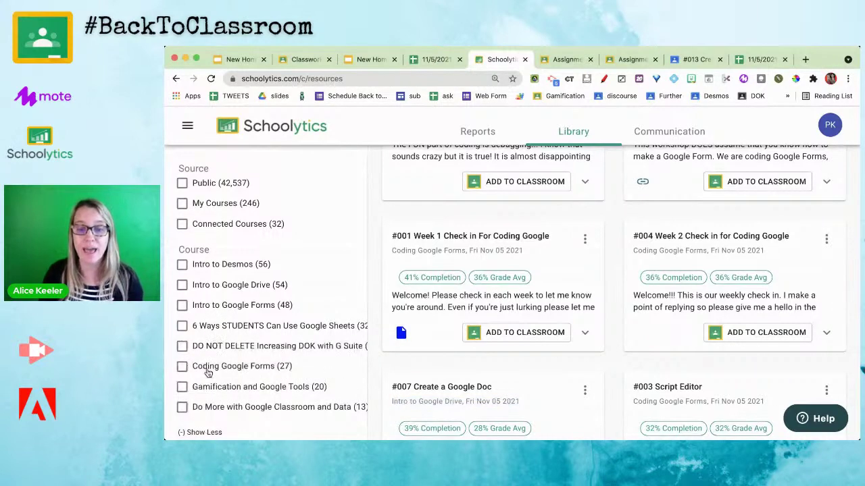
left_click(182, 366)
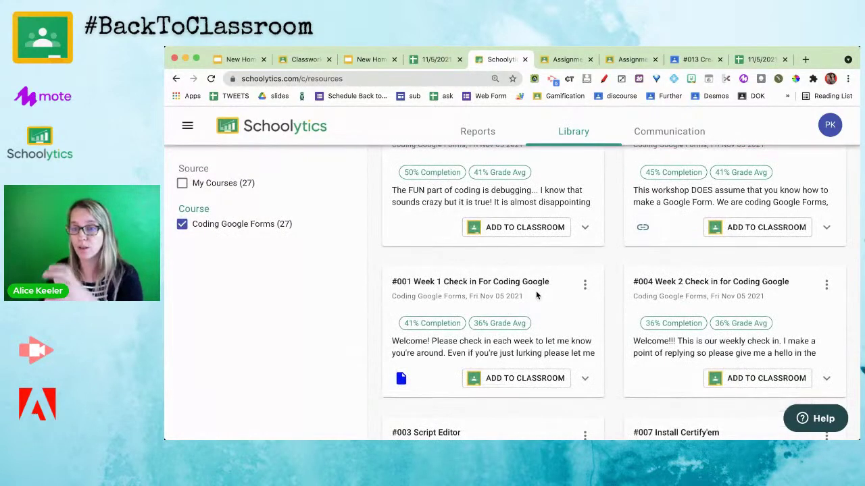
left_click(183, 225)
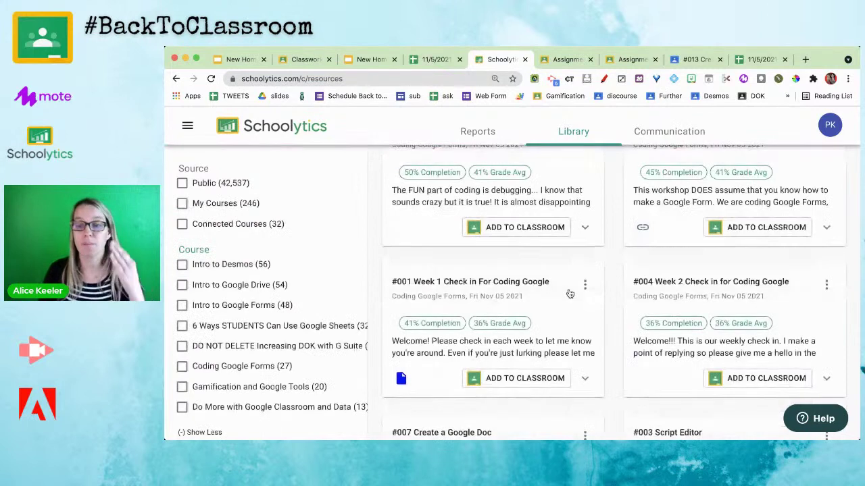
- Read the full description of "#000c Debugging Code", collapse it, and preview the attachment "Using Google Classroom Assignment Screen.png"
left_click(585, 228)
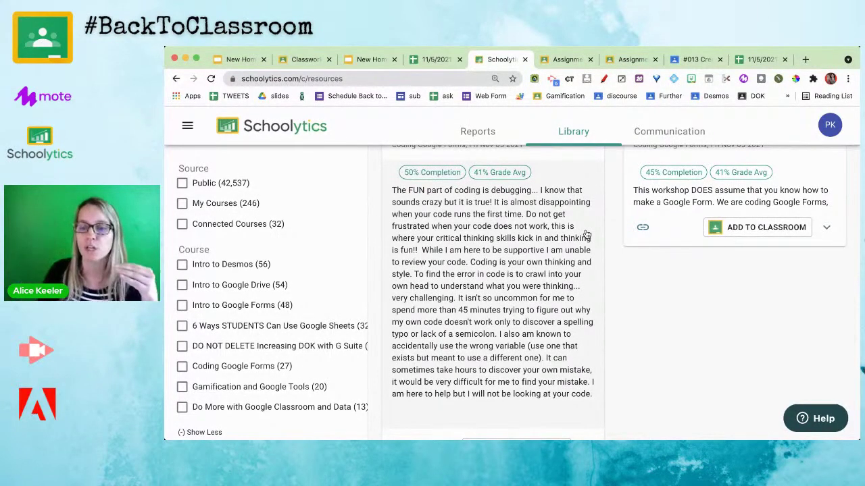
left_click(586, 234)
scroll(473, 270, "down", 2)
left_click(399, 268)
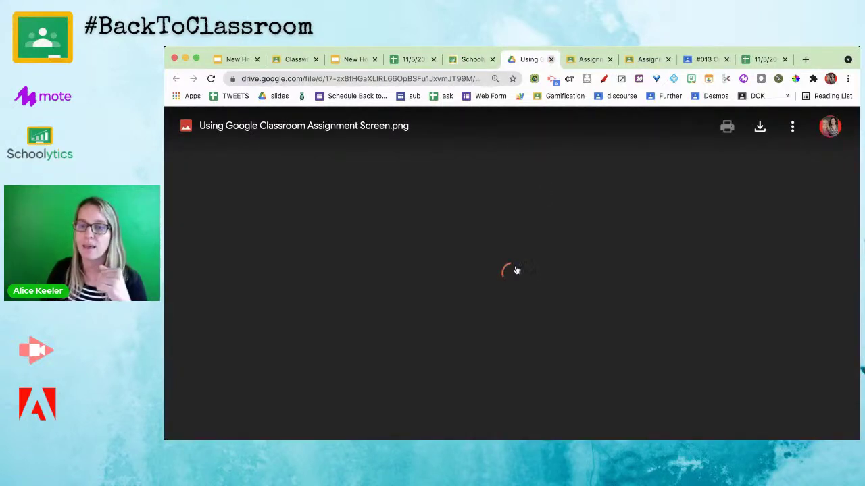
left_click(551, 59)
- Filter the library to the Intro to Google Forms course and preview the attached form "#003 Fill Out This Form"
scroll(496, 294, "down", 3)
scroll(496, 294, "down", 10)
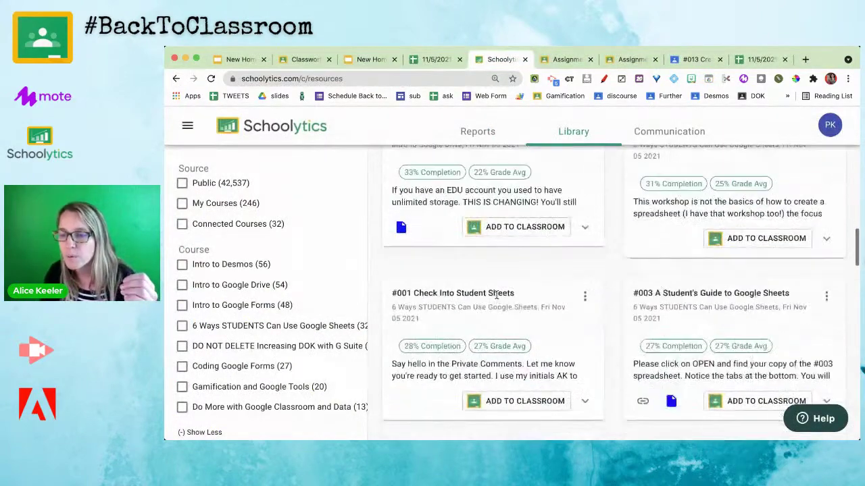
left_click(250, 305)
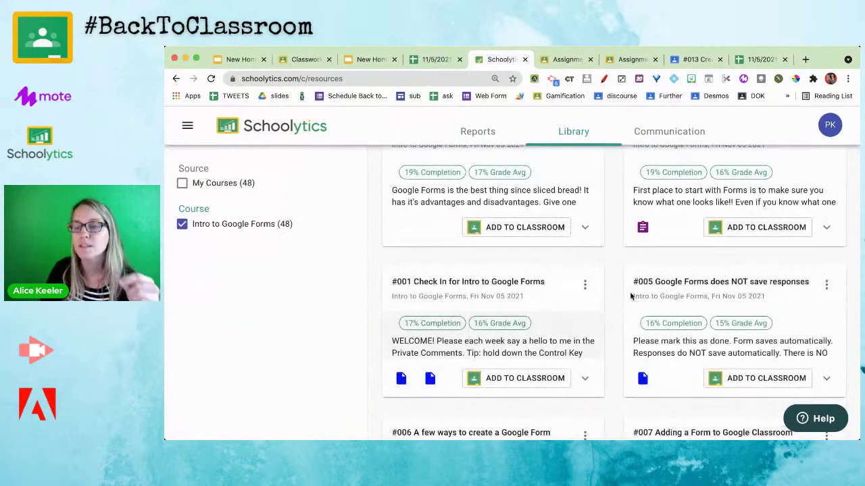
left_click(643, 227)
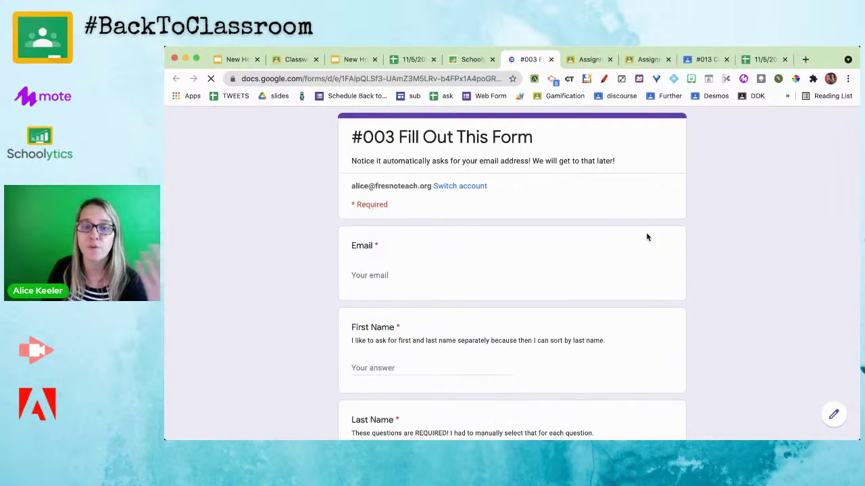
left_click(550, 59)
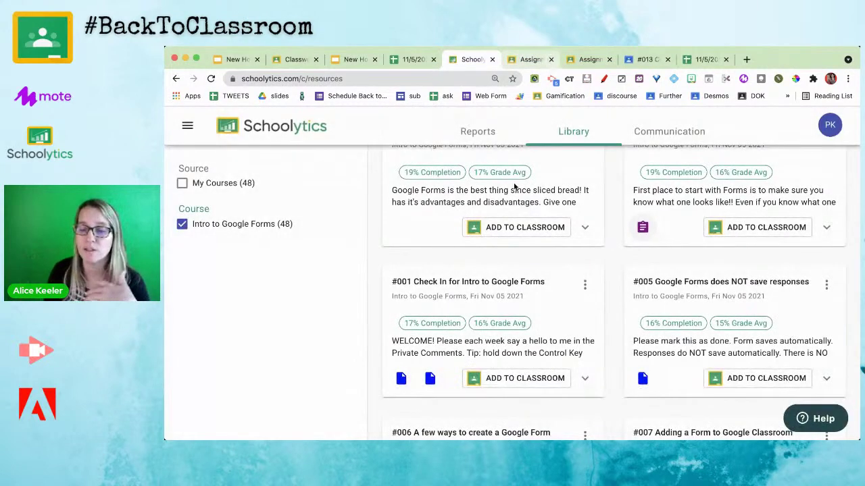
- Create a Classroom draft of "#001 Check In for Intro to Google Forms" for the English Class course and close the dialog
left_click(508, 384)
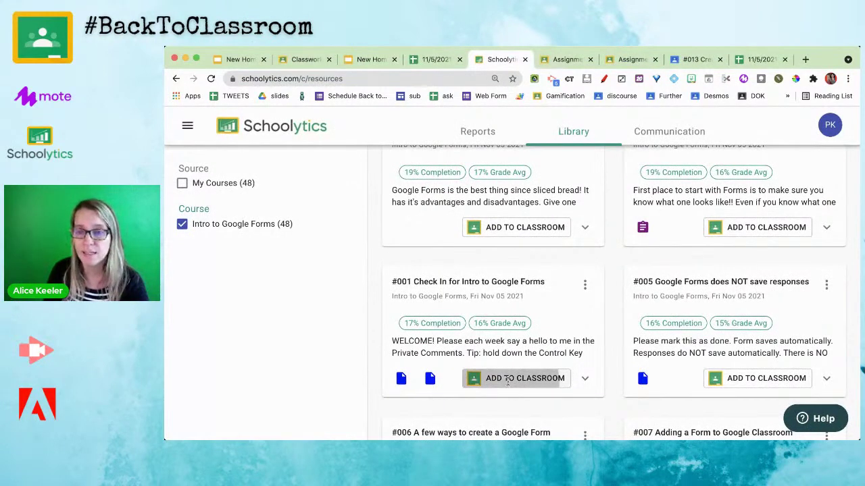
left_click(507, 378)
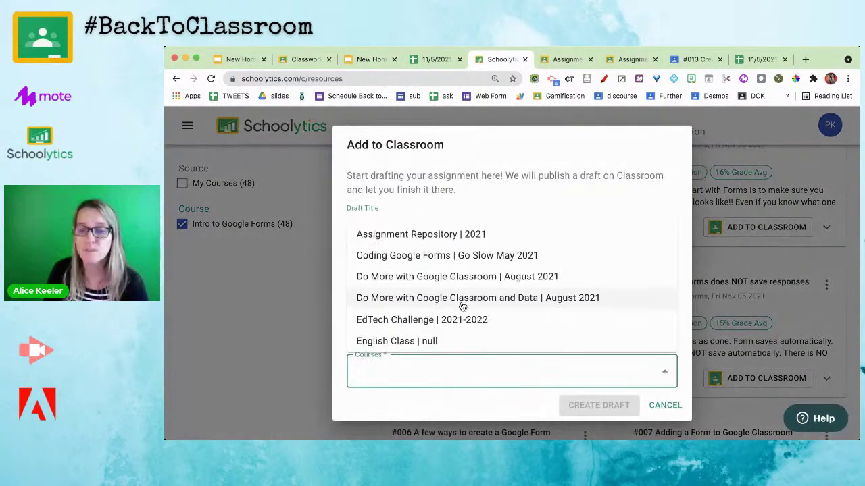
left_click(451, 342)
left_click(571, 411)
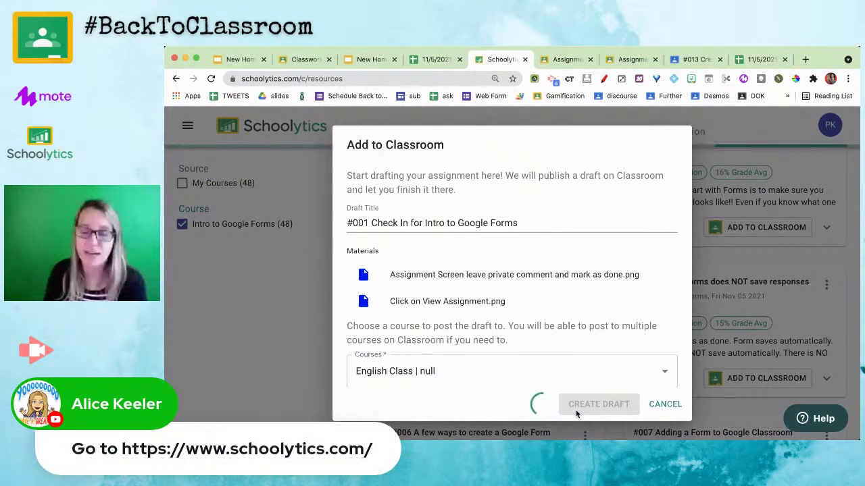
left_click(664, 408)
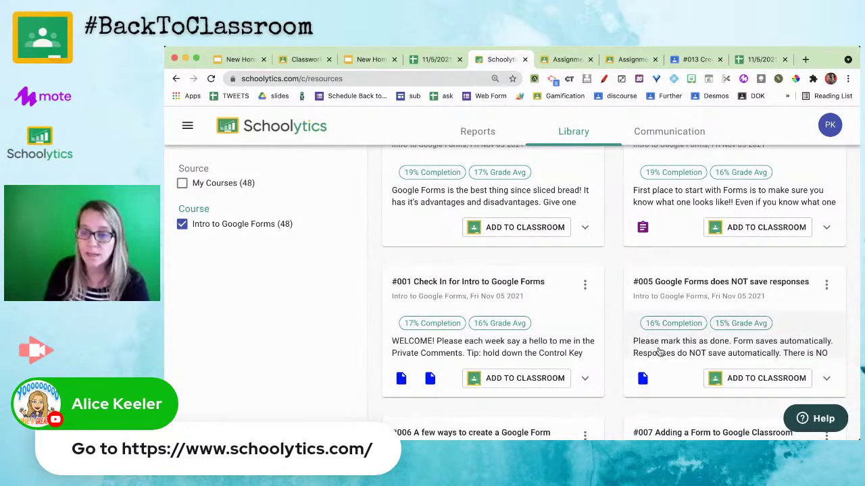
- Create a Classroom draft of "#005 Google Forms does NOT save responses" for the EdTech Challenge 2021-2022 course
left_click(733, 384)
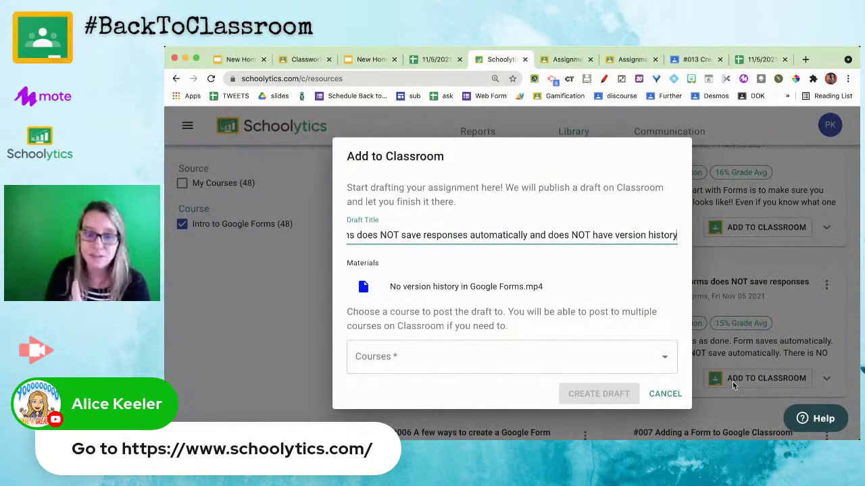
left_click(622, 357)
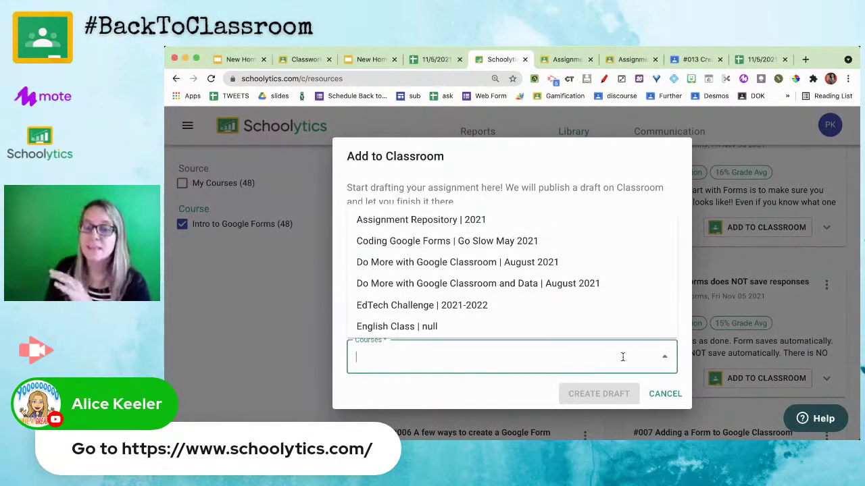
left_click(476, 307)
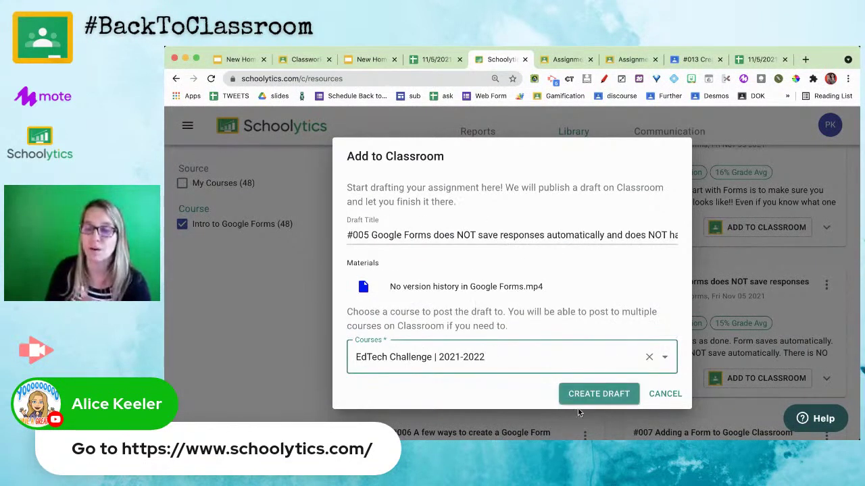
left_click(599, 398)
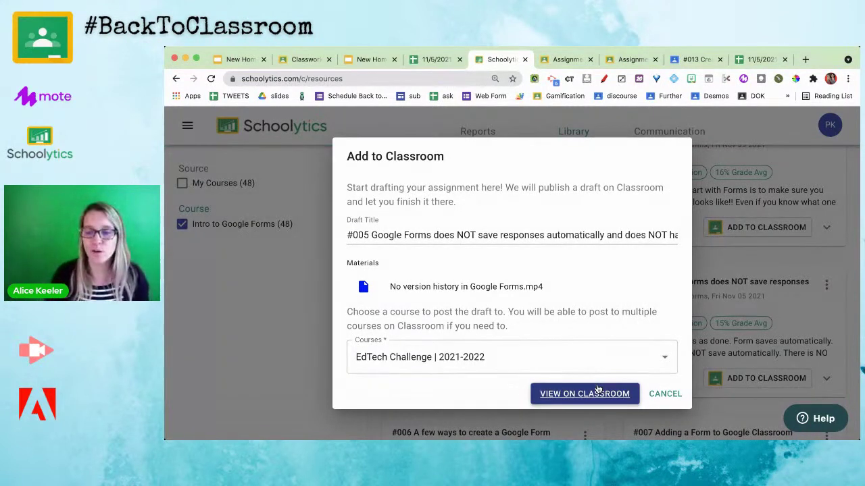
- View the #005 draft in Google Classroom, open it for editing, and return to the Schoolytics library with the draft dialog closed
left_click(597, 389)
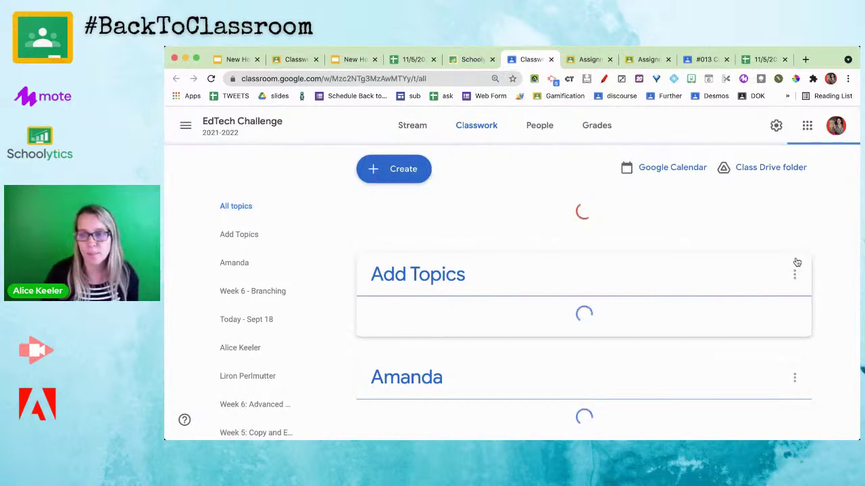
left_click(795, 211)
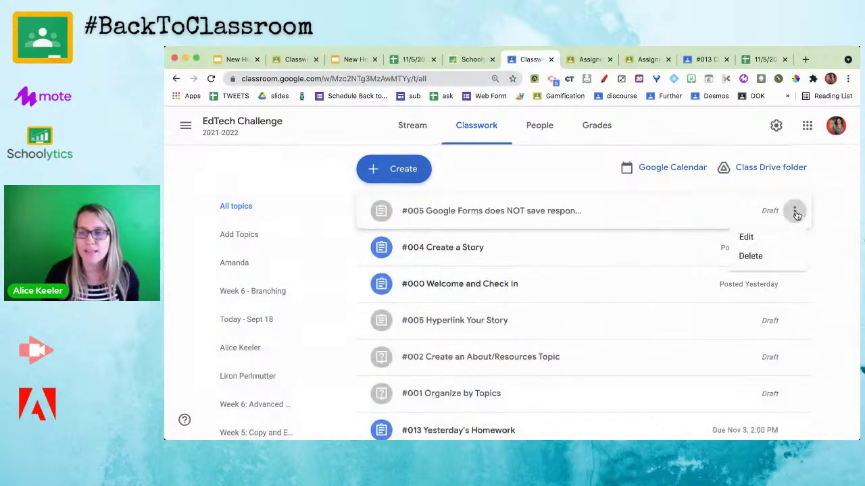
left_click(770, 240)
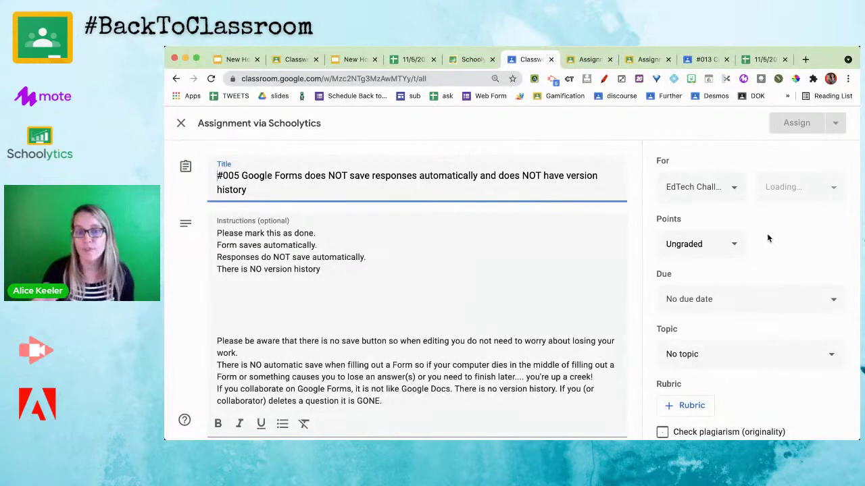
left_click(463, 61)
left_click(666, 395)
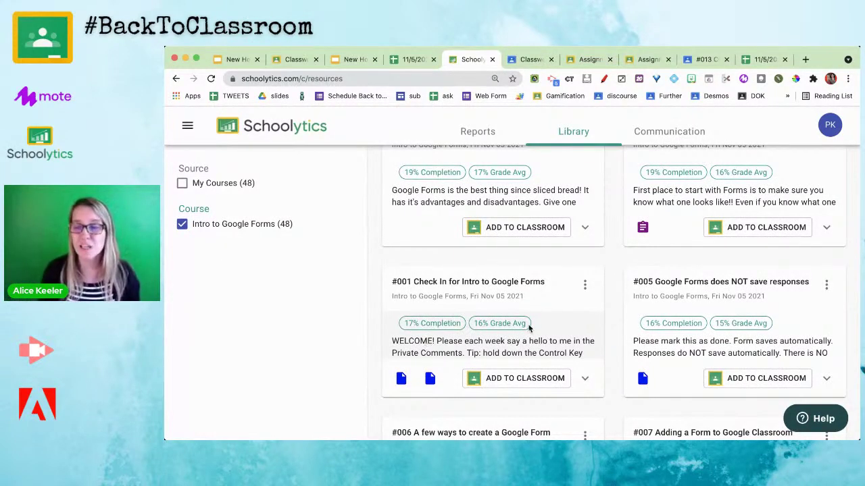
scroll(529, 328, "down", 10)
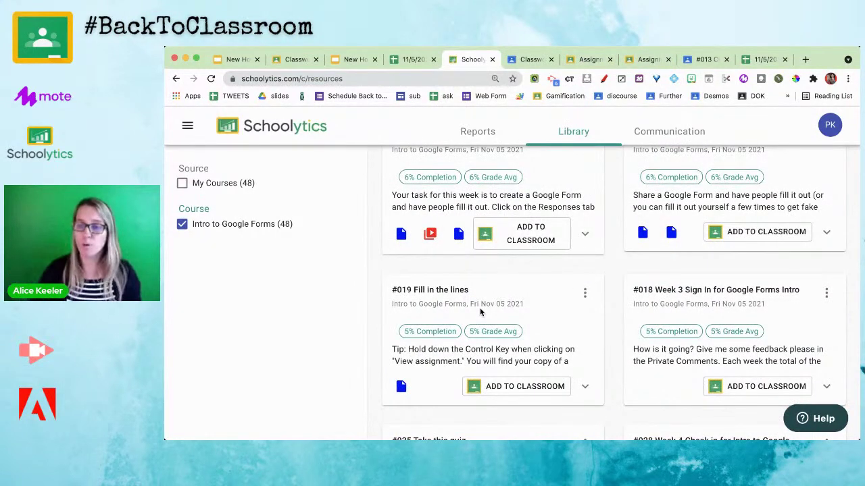
left_click(739, 384)
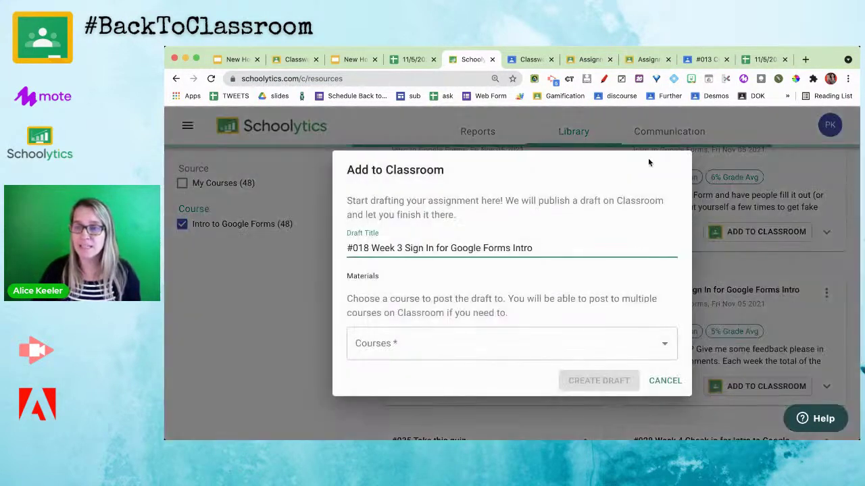
left_click(665, 380)
left_click(522, 391)
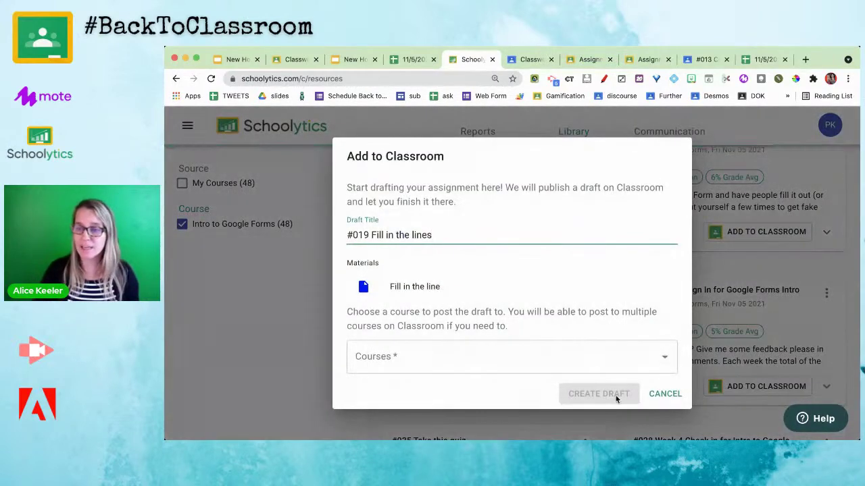
left_click(664, 395)
- Browse the Intro to Google Forms assignments, search the library for "#020", and clear the search
scroll(663, 398, "up", 5)
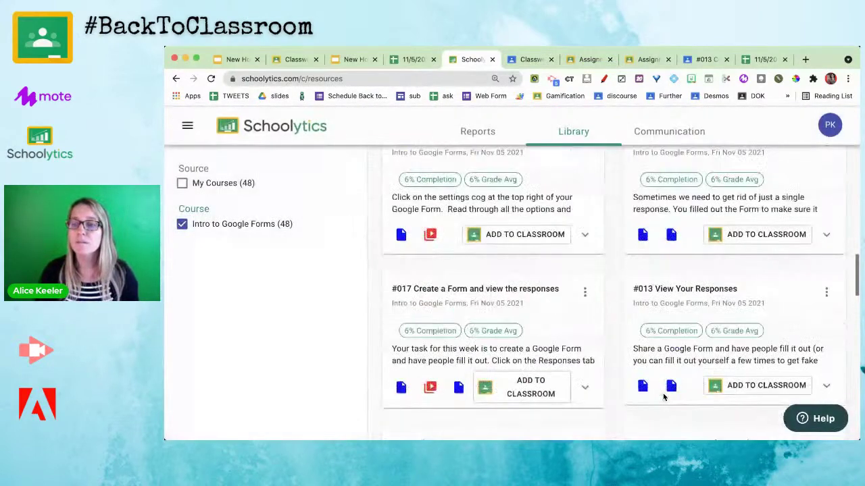
scroll(664, 397, "down", 3)
scroll(664, 398, "down", 3)
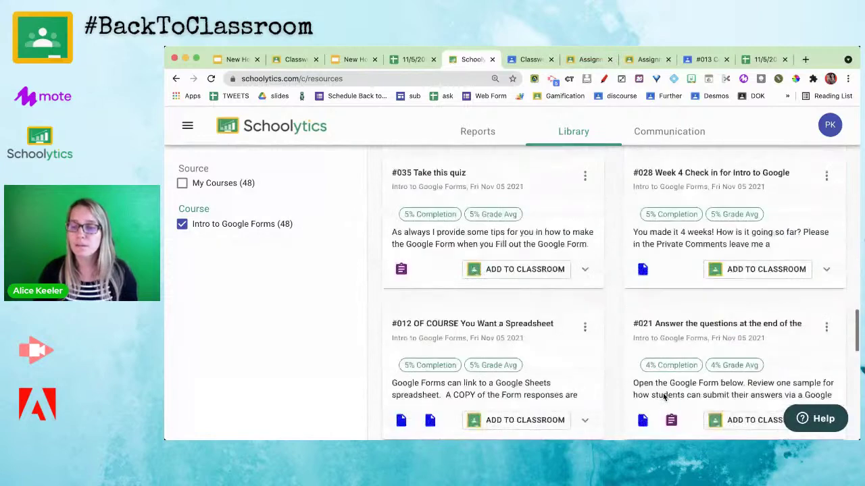
scroll(572, 297, "up", 6)
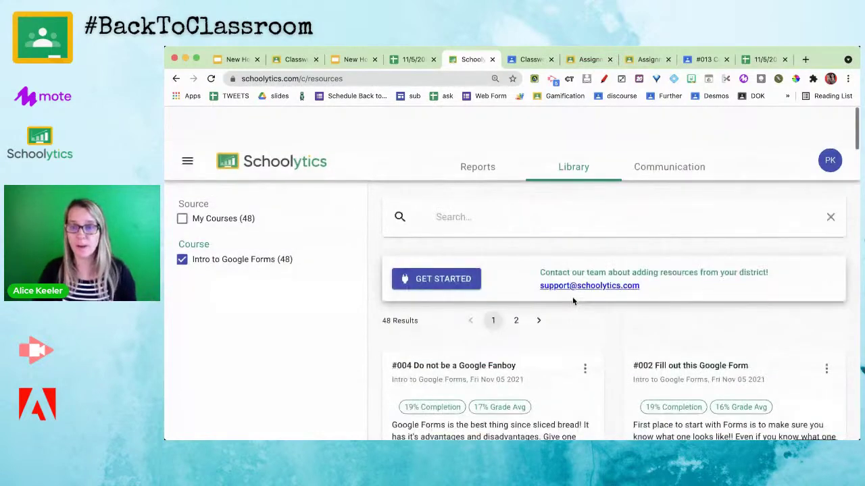
left_click(467, 181)
type("#")
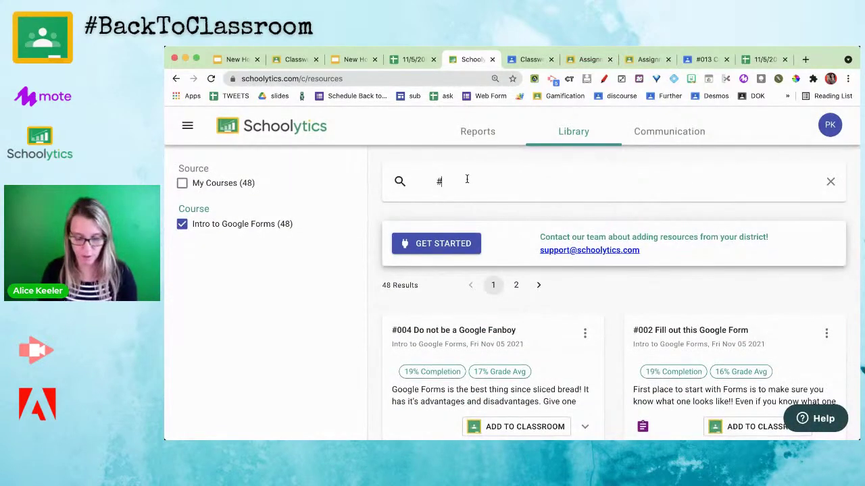
type("02")
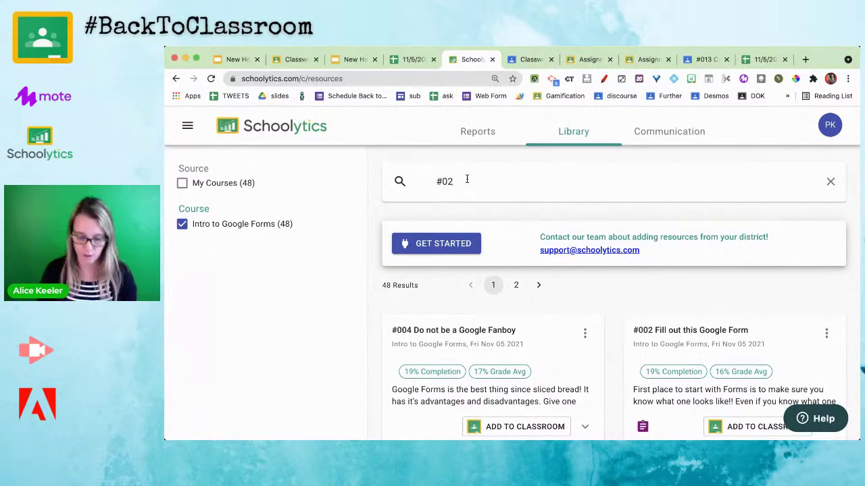
type("0")
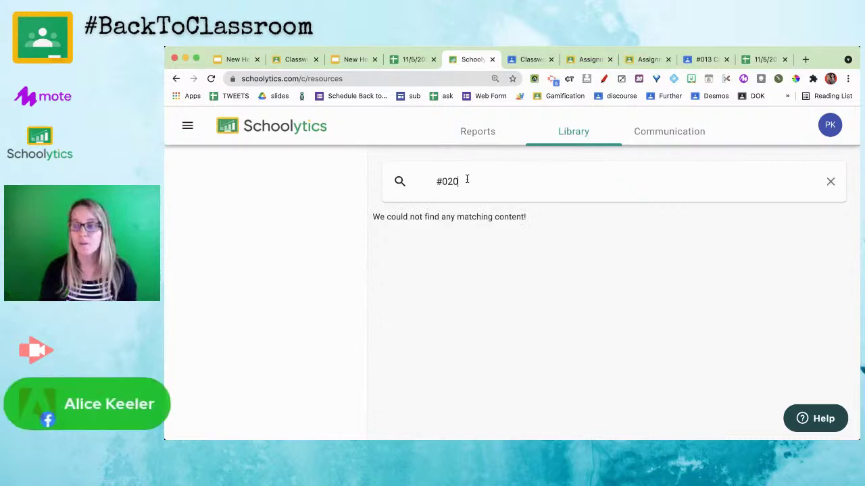
left_click(830, 181)
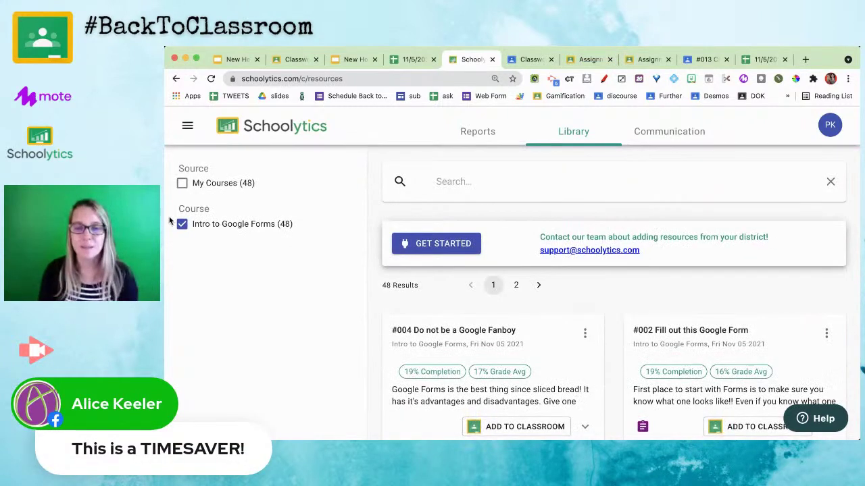
- Clear the Intro to Google Forms course filter and search the whole library for "baseball"
left_click(181, 225)
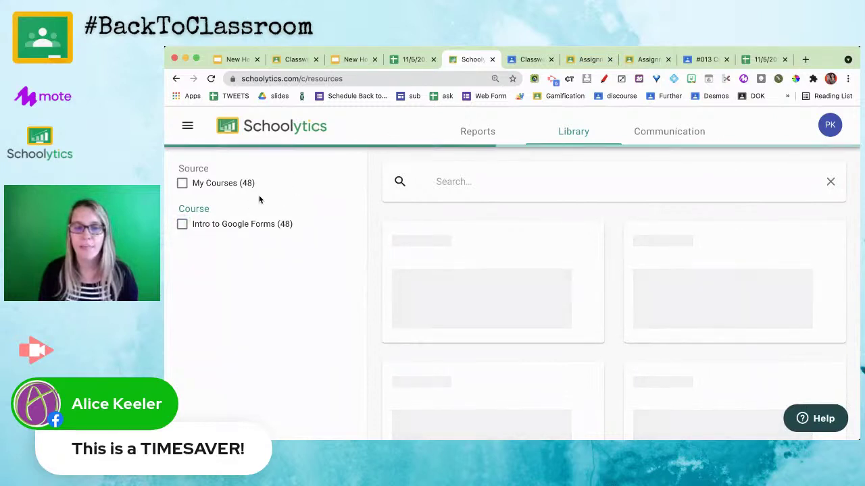
left_click(476, 182)
type("baseball")
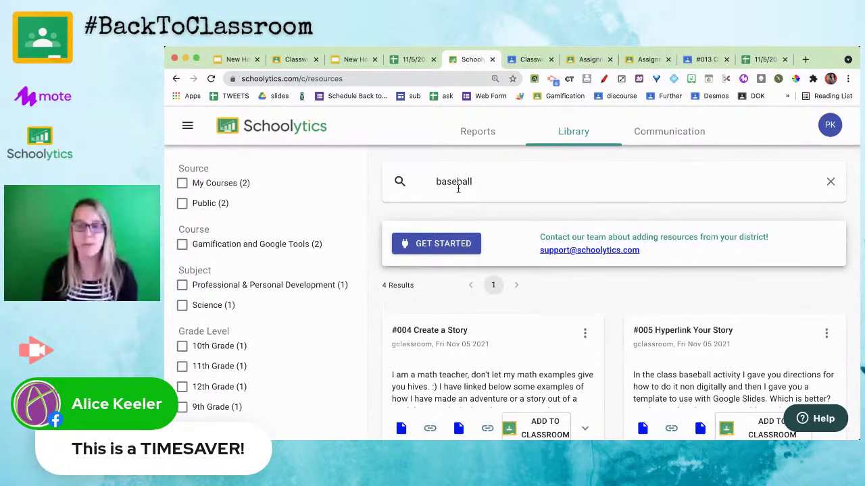
- Review the baseball search results, highlighting the titles "#004 Create a Story" and "Baseball is Just a Game"
left_click_drag(478, 331, 390, 331)
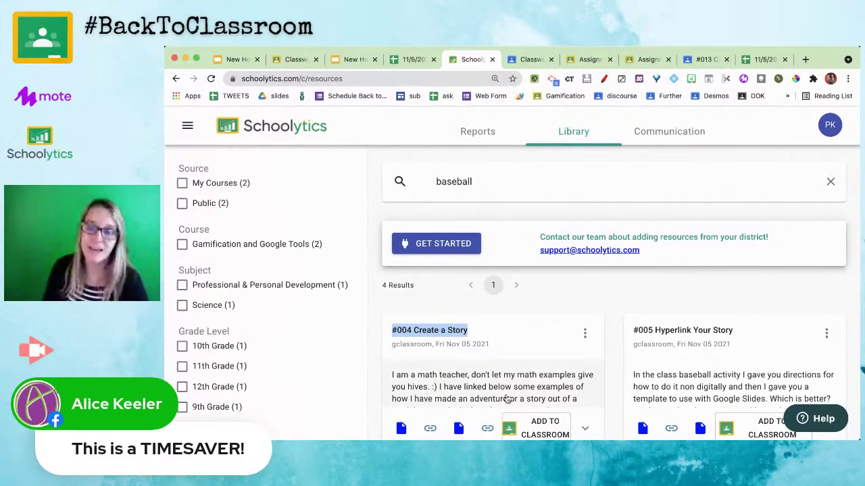
scroll(507, 399, "down", 2)
scroll(507, 398, "down", 1)
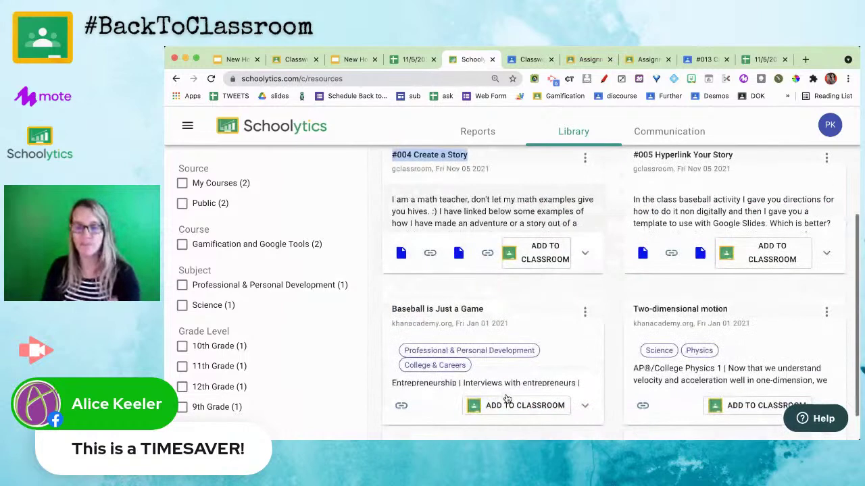
scroll(505, 393, "up", 2)
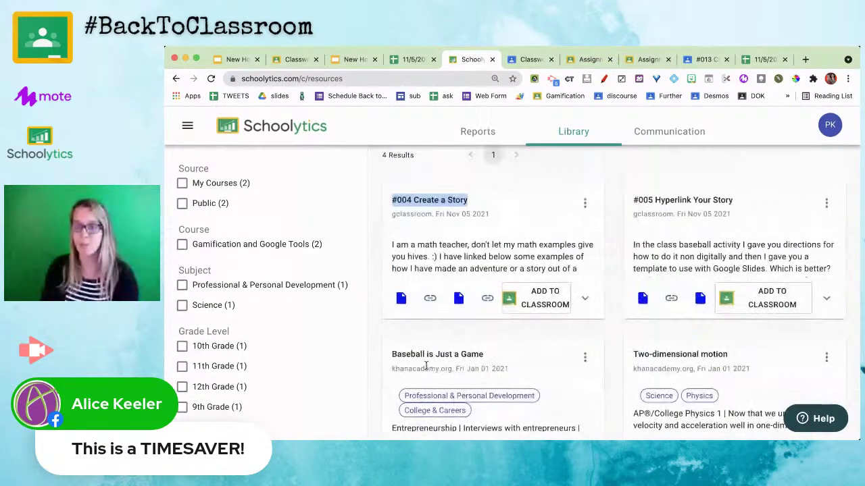
left_click_drag(493, 355, 390, 356)
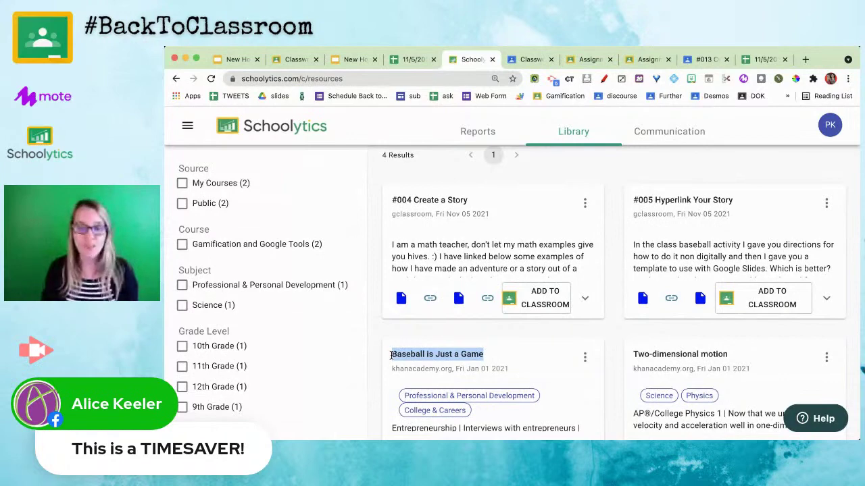
scroll(390, 355, "up", 3)
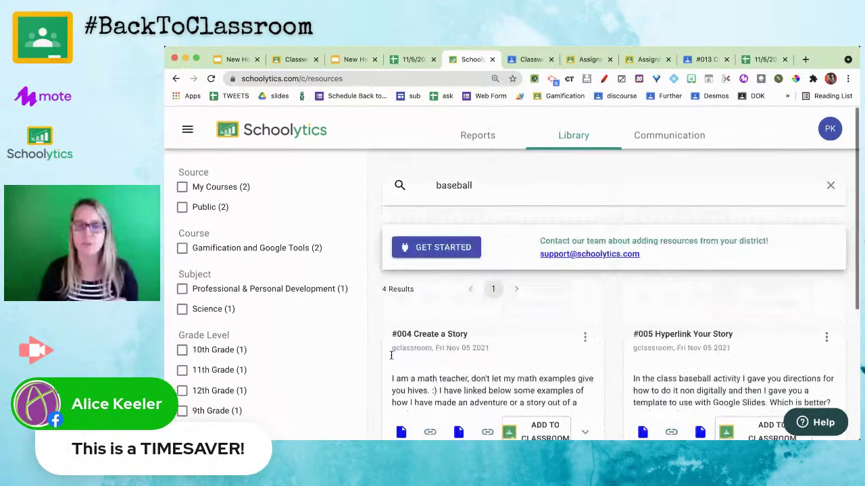
- Leave the library for the teacher reports, open the Dashboard summary, and go back to the Home page
left_click(187, 126)
left_click(351, 158)
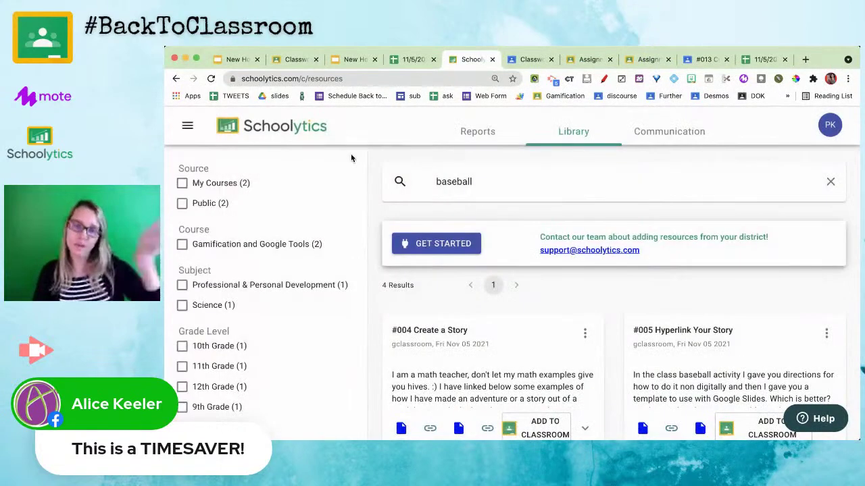
left_click(183, 128)
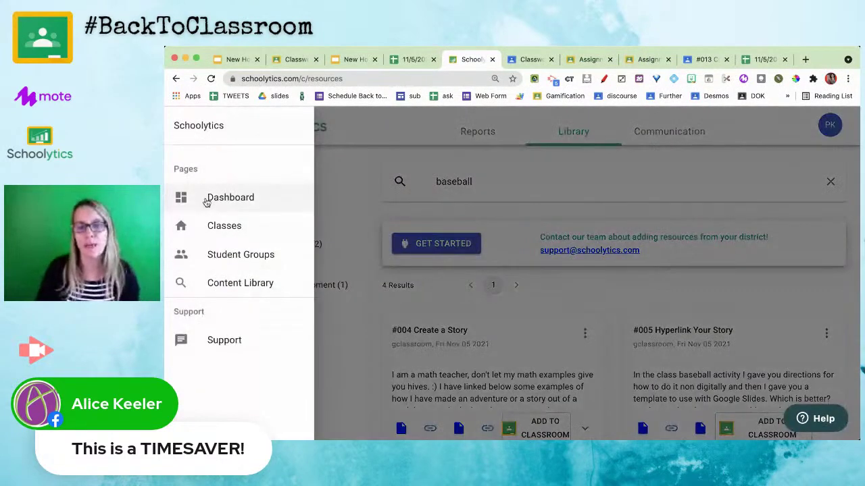
left_click(206, 200)
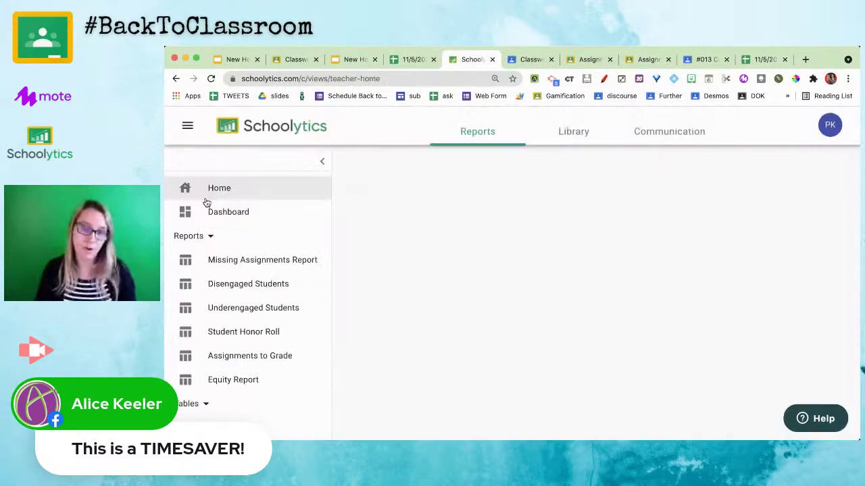
left_click(276, 212)
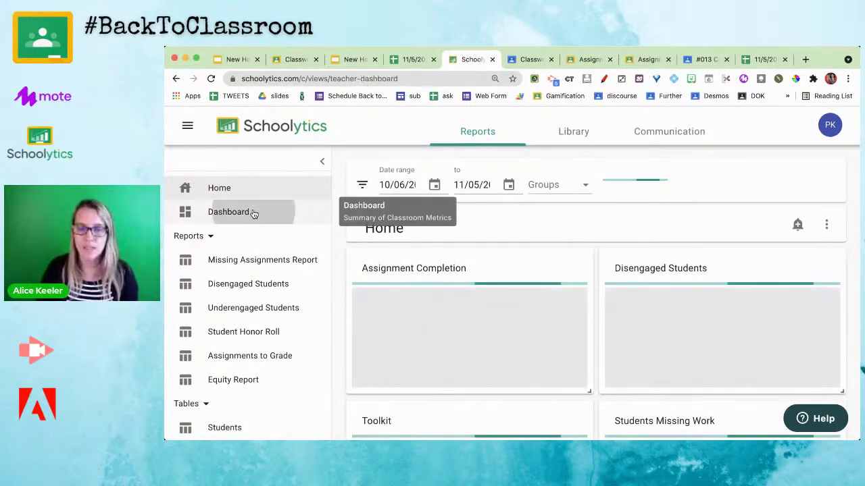
left_click(246, 195)
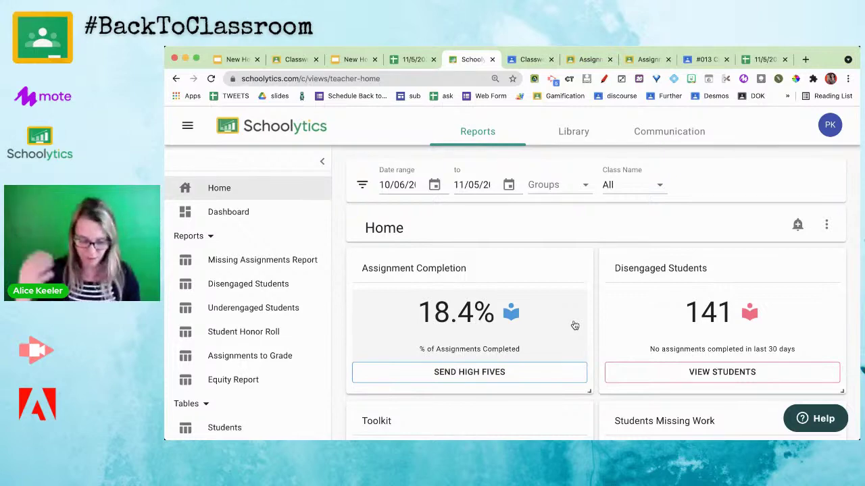
- Show the Home page's metric and toolkit cards at a smaller page zoom and switch to the Schoolytics slide presentation
key("ctrl+minus")
key("ctrl+minus")
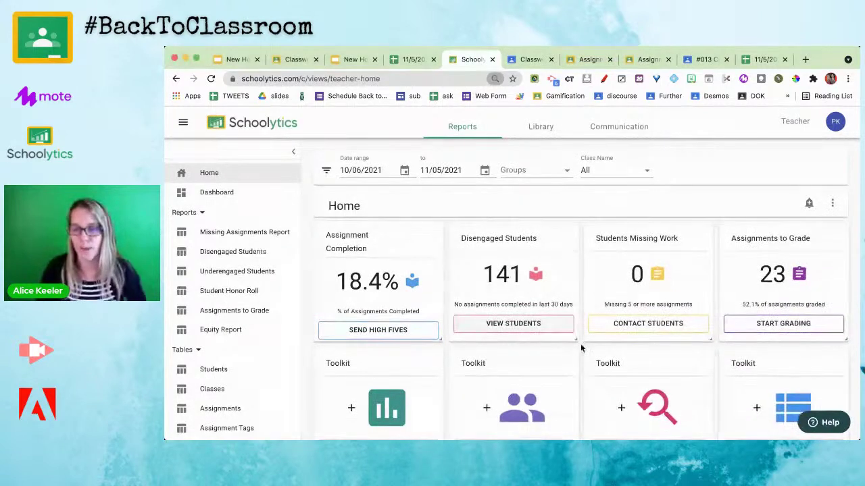
scroll(580, 346, "down", 1)
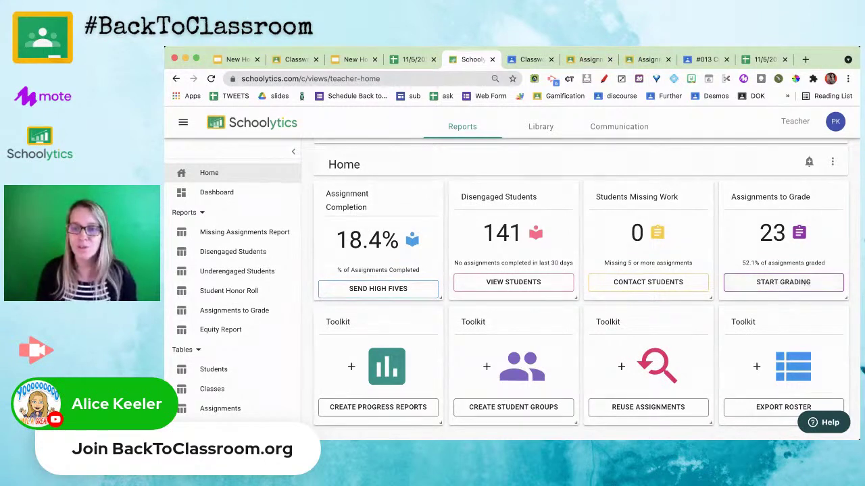
left_click(357, 59)
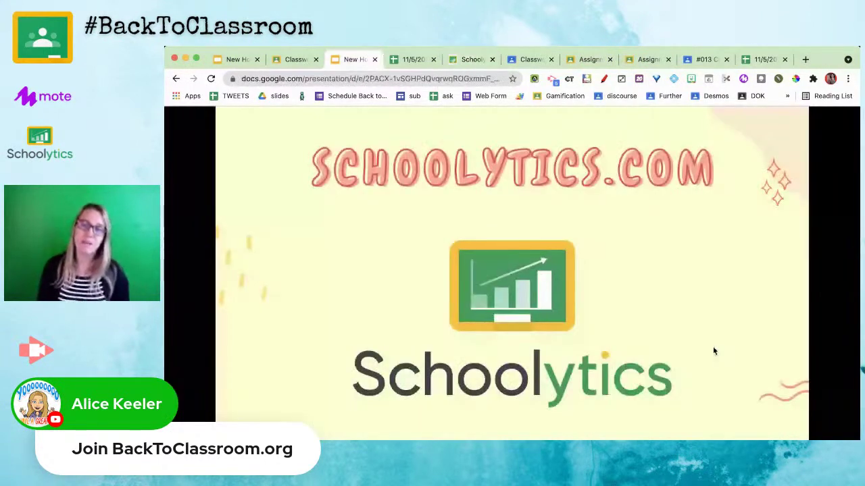